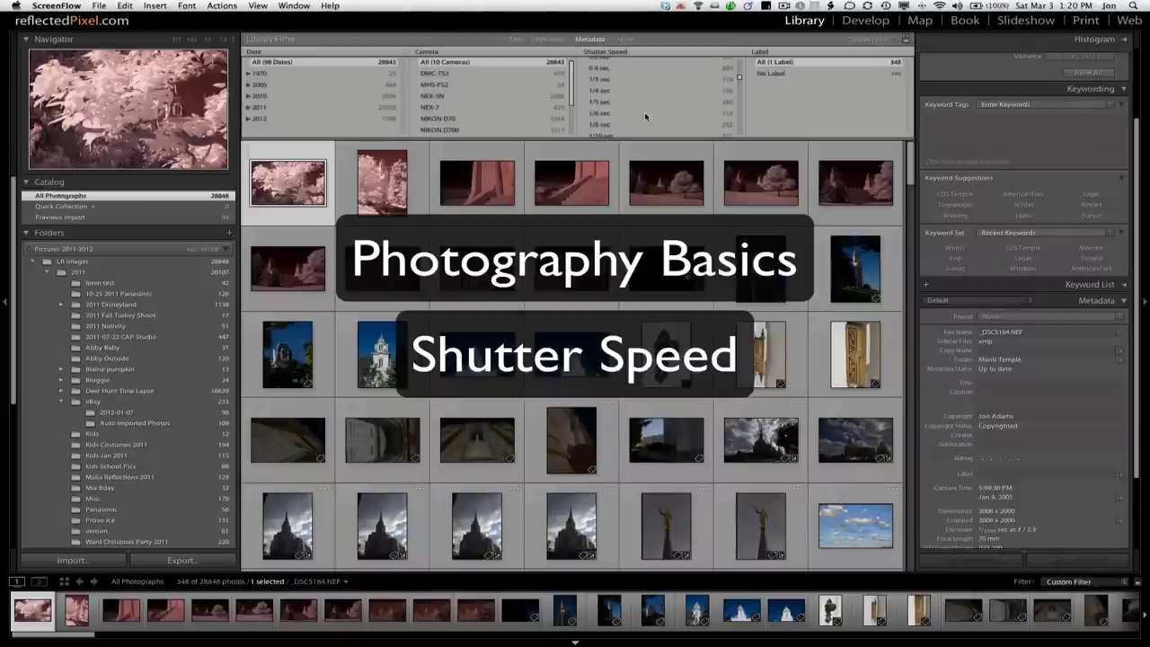
{"action": "scroll", "coordinate": [643, 116], "scroll_direction": "up", "scroll_amount": 4}
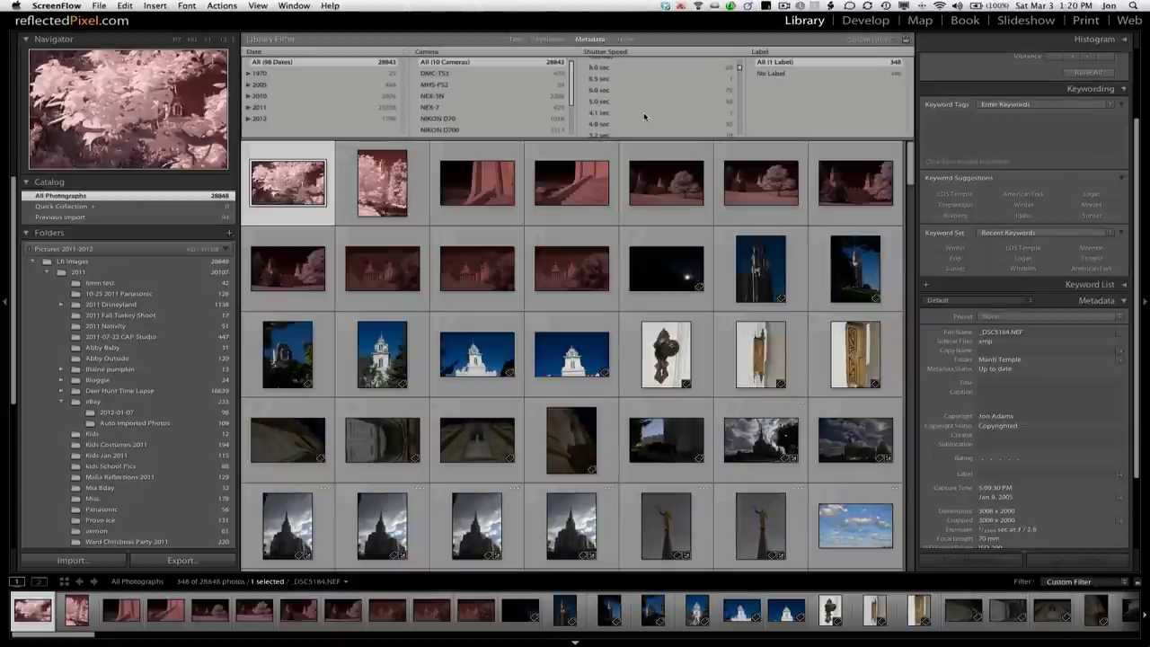
Scroll the Shutter Speed column and pick 3.0 sec to show its 154 photos
{"action": "scroll", "coordinate": [620, 117], "scroll_direction": "down", "scroll_amount": 3}
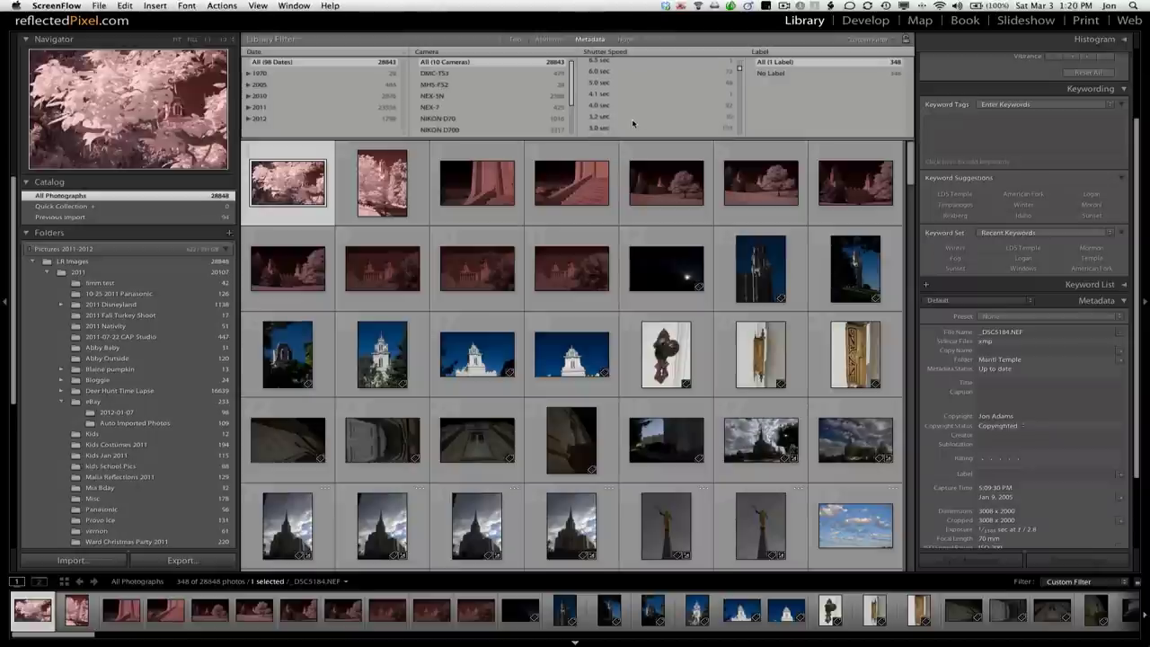
{"action": "left_click", "coordinate": [610, 110]}
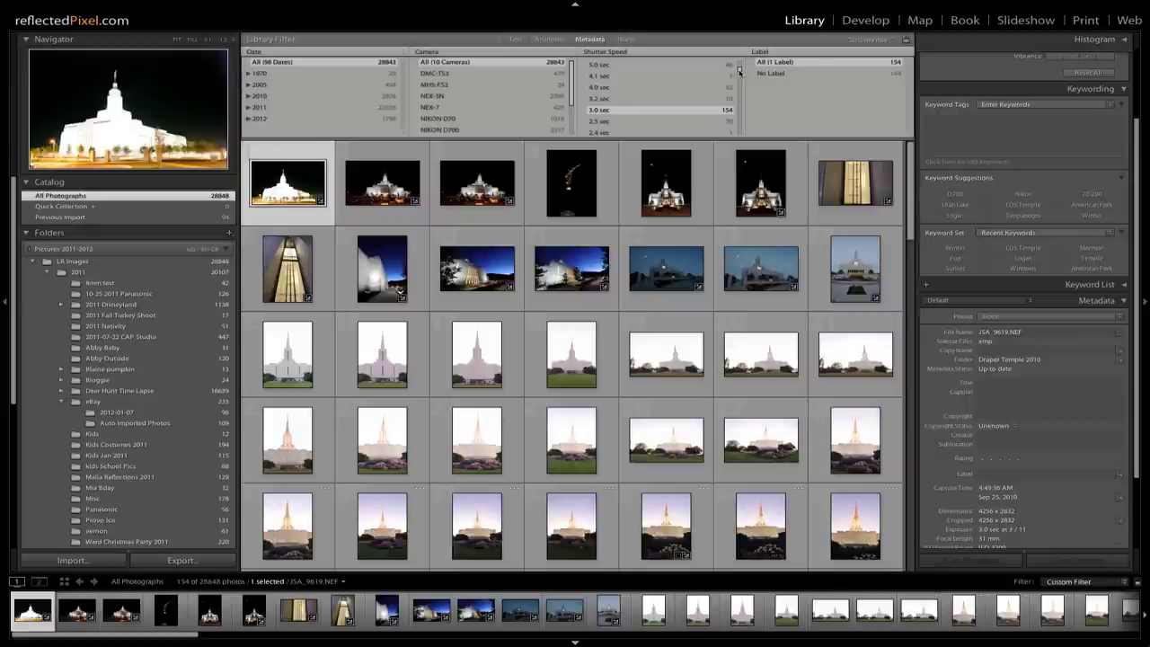
Try the 30.0 sec and 1/8000 sec shutter filters, settling on 30.0 sec (49 photos)
{"action": "left_click_drag", "start_coordinate": [740, 72], "coordinate": [739, 62]}
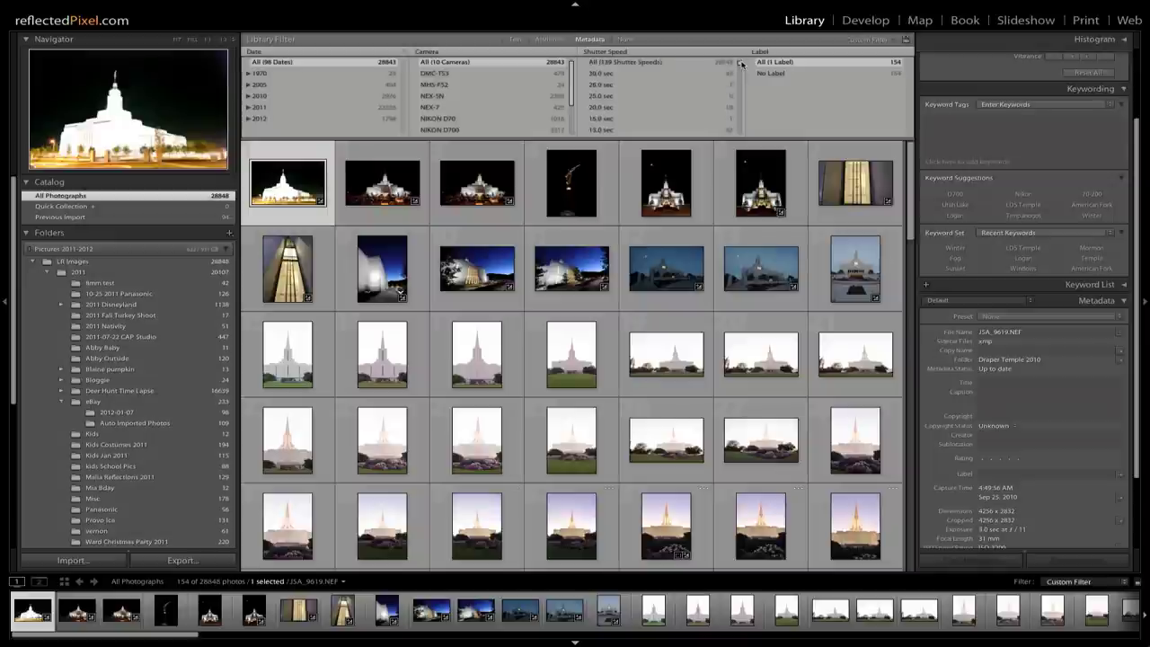
{"action": "left_click", "coordinate": [613, 75]}
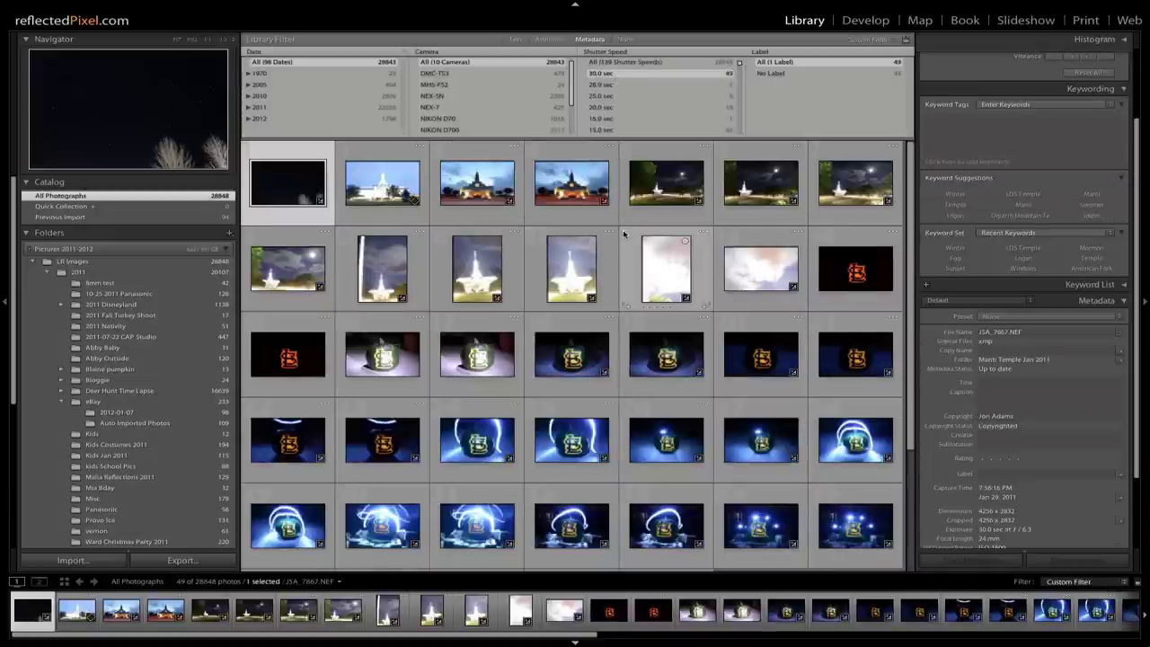
{"action": "scroll", "coordinate": [620, 236], "scroll_direction": "down", "scroll_amount": 3}
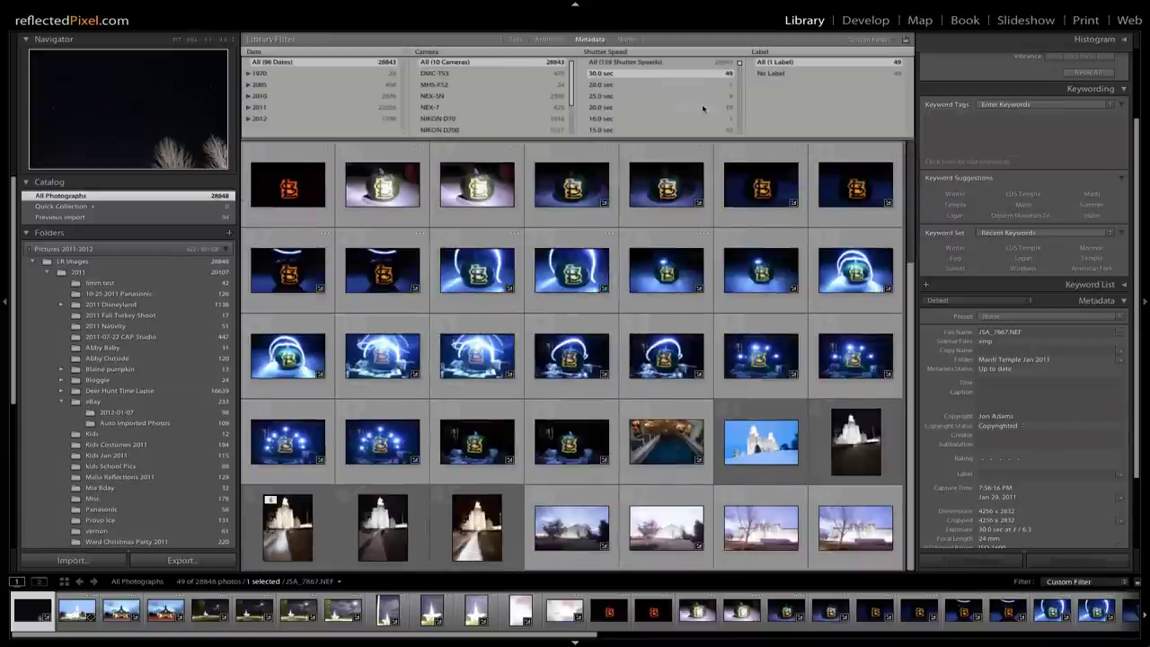
{"action": "left_click_drag", "start_coordinate": [738, 70], "coordinate": [735, 134]}
{"action": "scroll", "coordinate": [641, 133], "scroll_direction": "up", "scroll_amount": 1}
{"action": "left_click", "coordinate": [641, 133]}
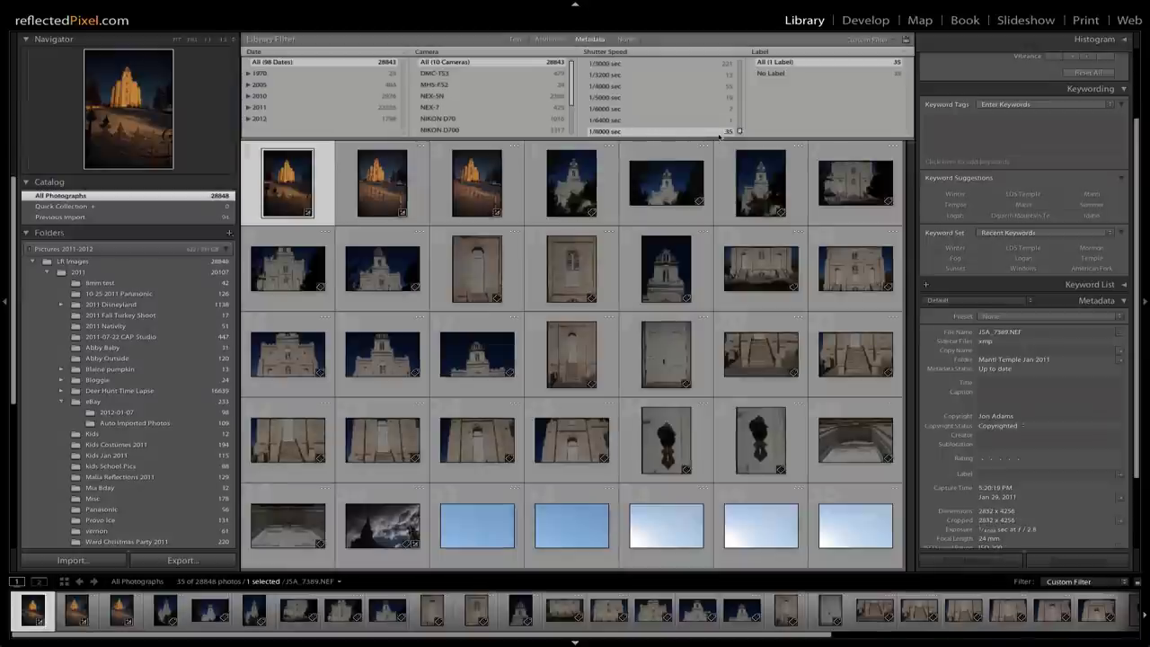
{"action": "left_click_drag", "start_coordinate": [738, 132], "coordinate": [739, 61]}
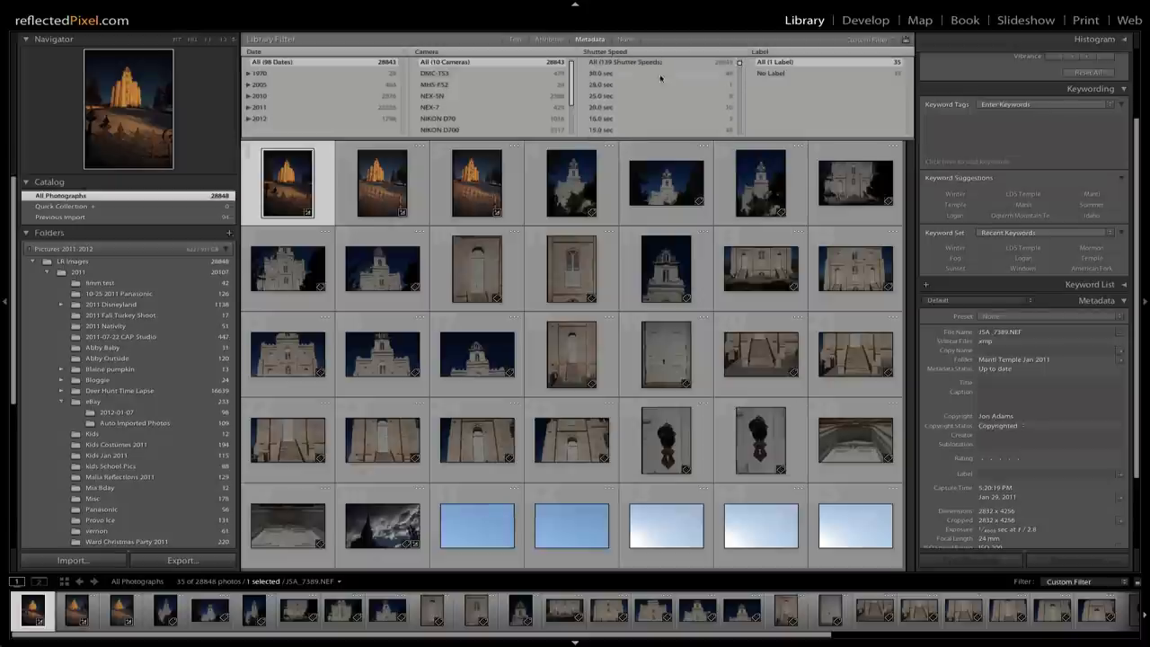
{"action": "left_click", "coordinate": [626, 74]}
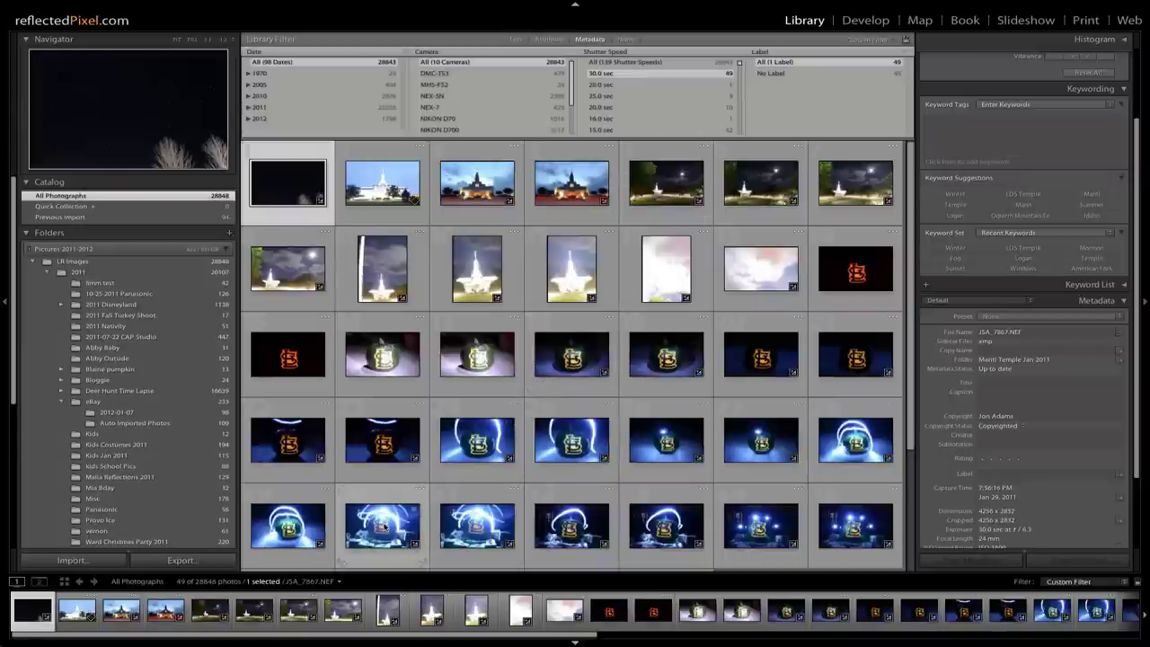
Open pumpkin shot DSC_6775 full size without side panels and browse DSC_6772 through DSC_6775
{"action": "double_click", "coordinate": [384, 526]}
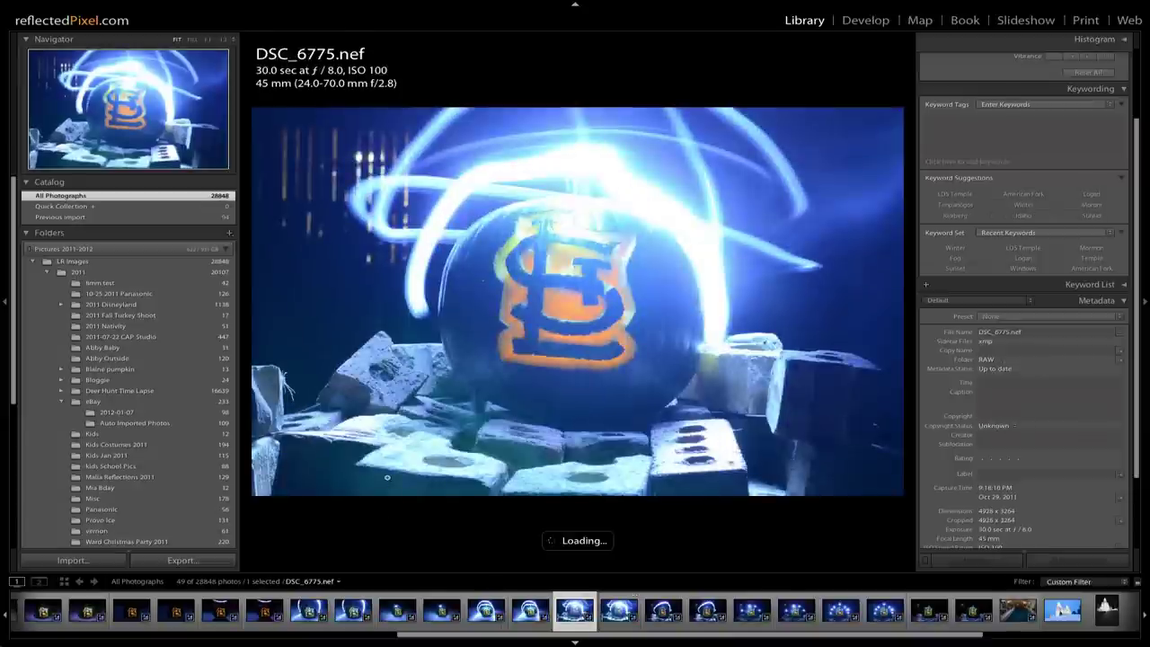
{"action": "key", "text": "Tab"}
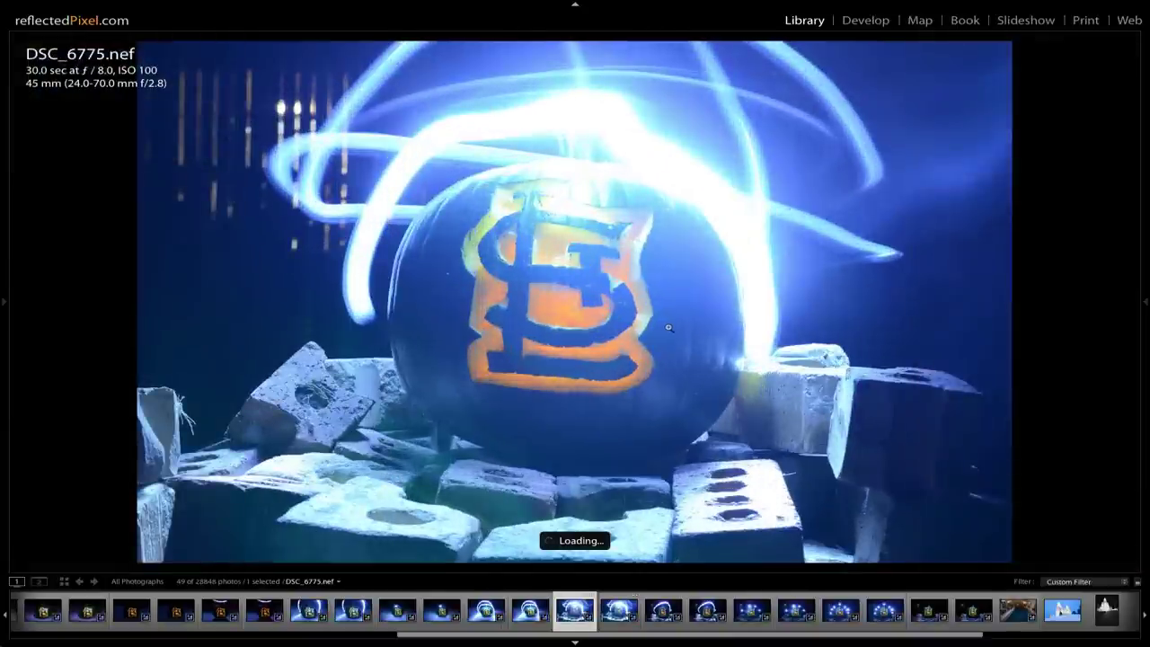
{"action": "key", "text": "Left"}
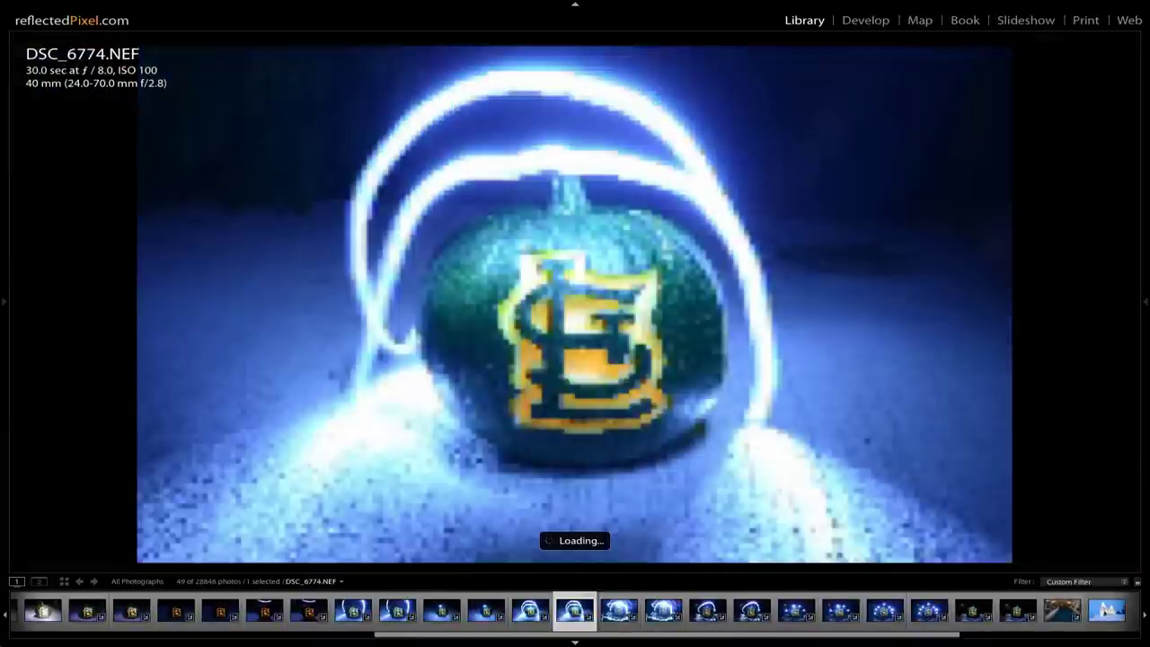
{"action": "key", "text": "Left"}
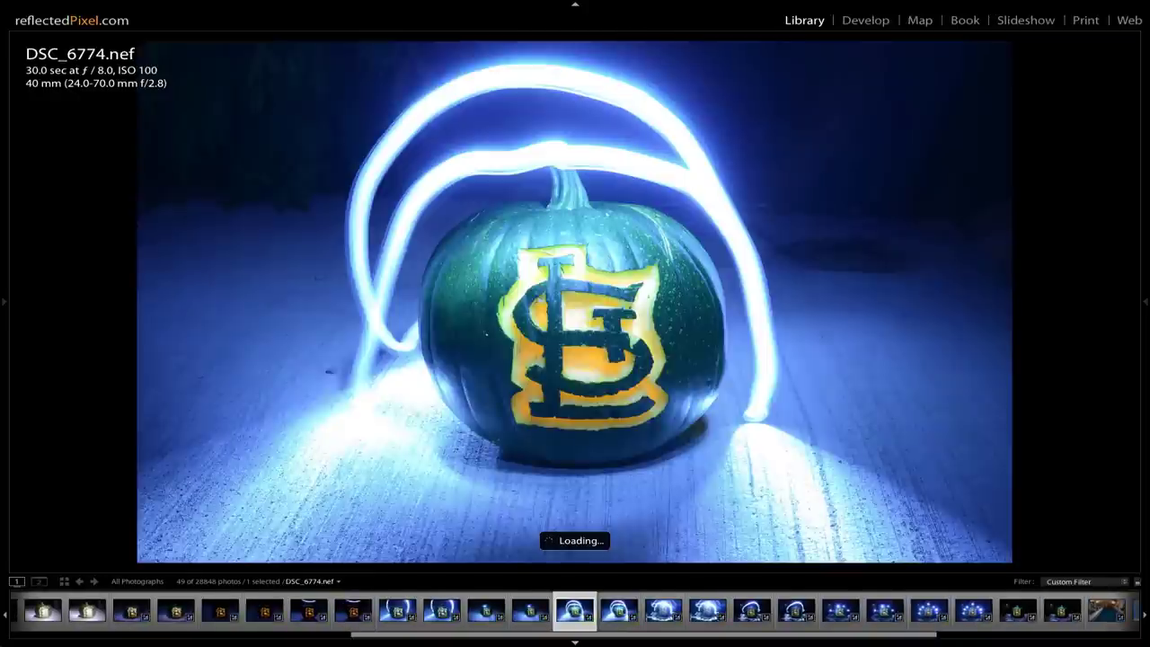
{"action": "key", "text": "Left"}
{"action": "key", "text": "Left"}
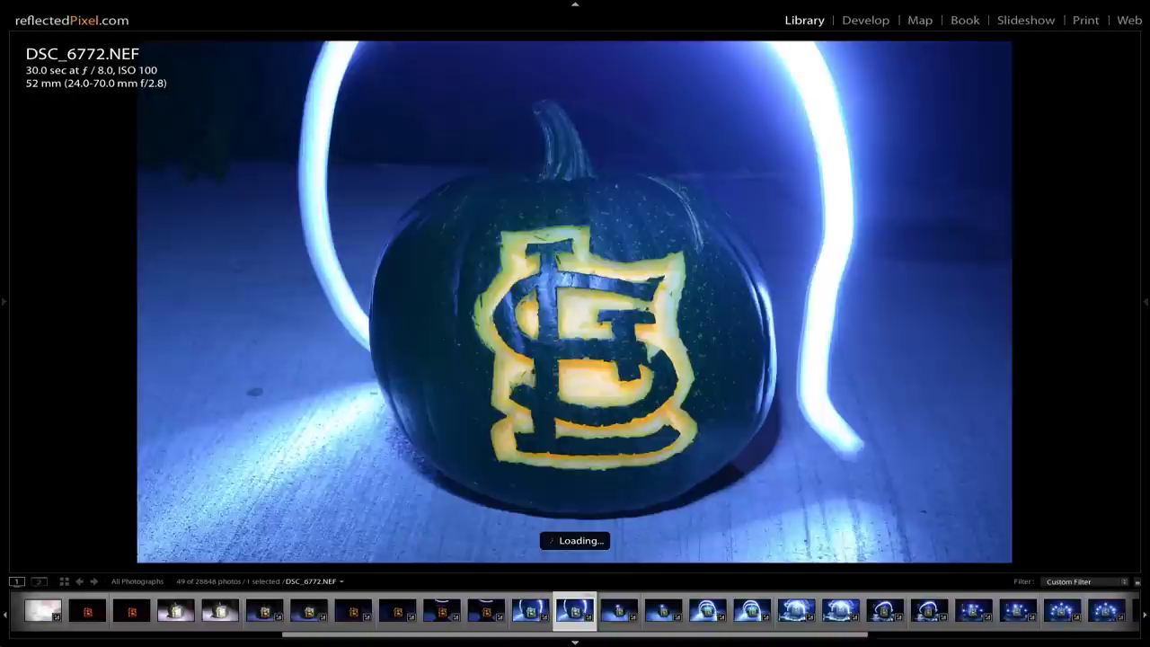
{"action": "key", "text": "Right"}
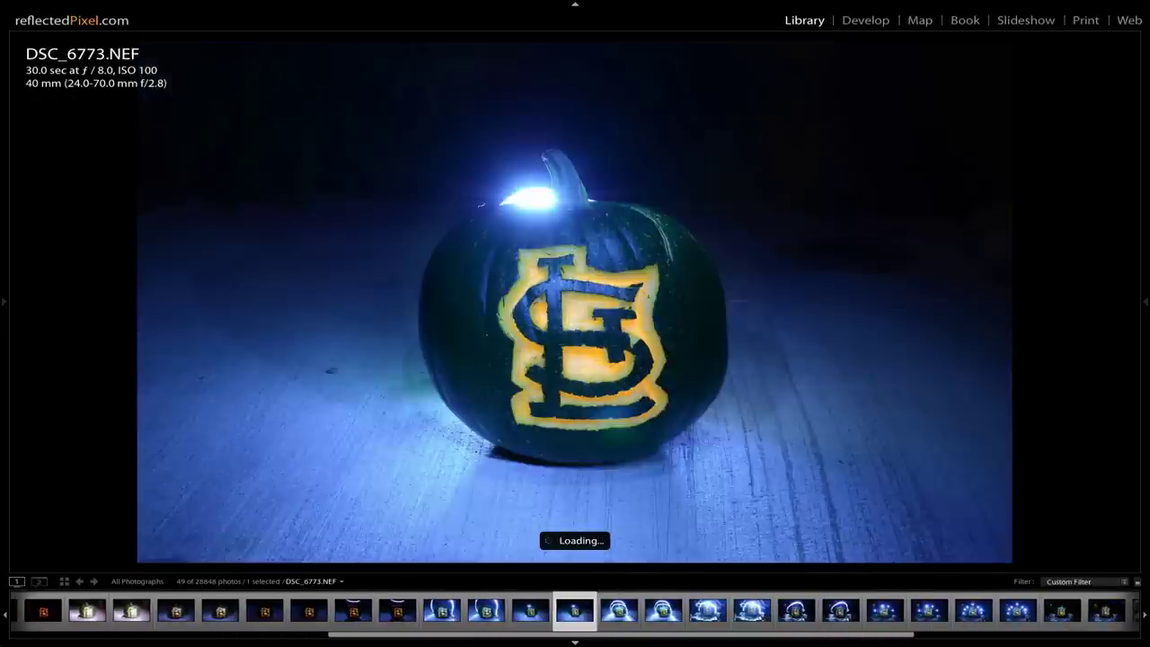
{"action": "key", "text": "Right"}
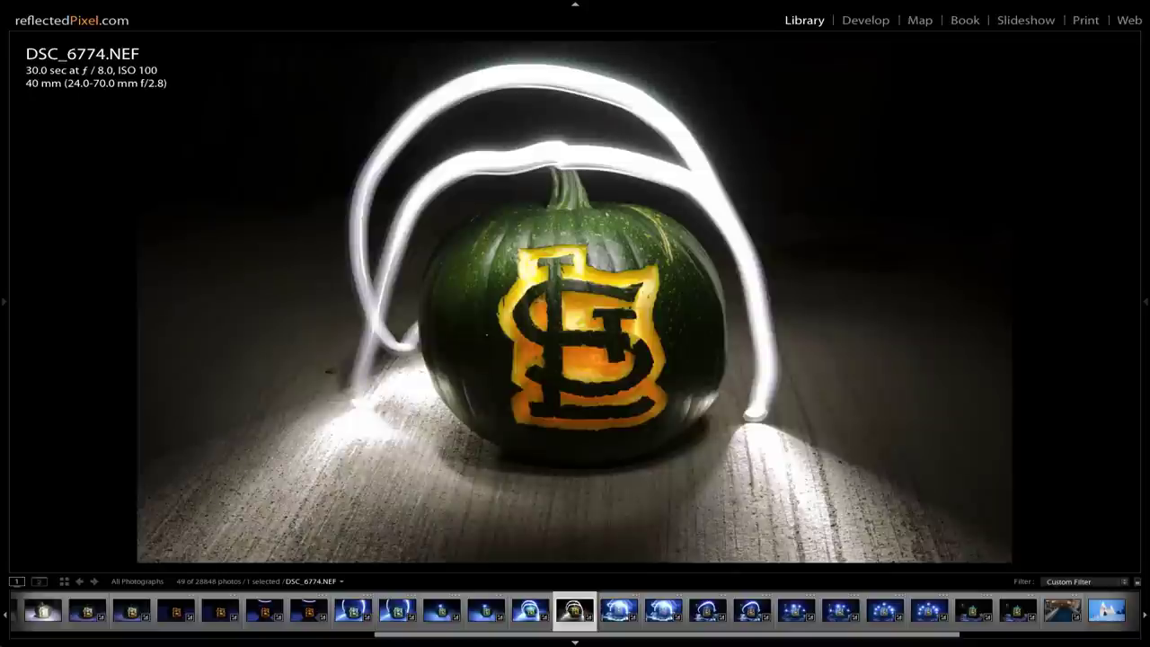
{"action": "key", "text": "Right"}
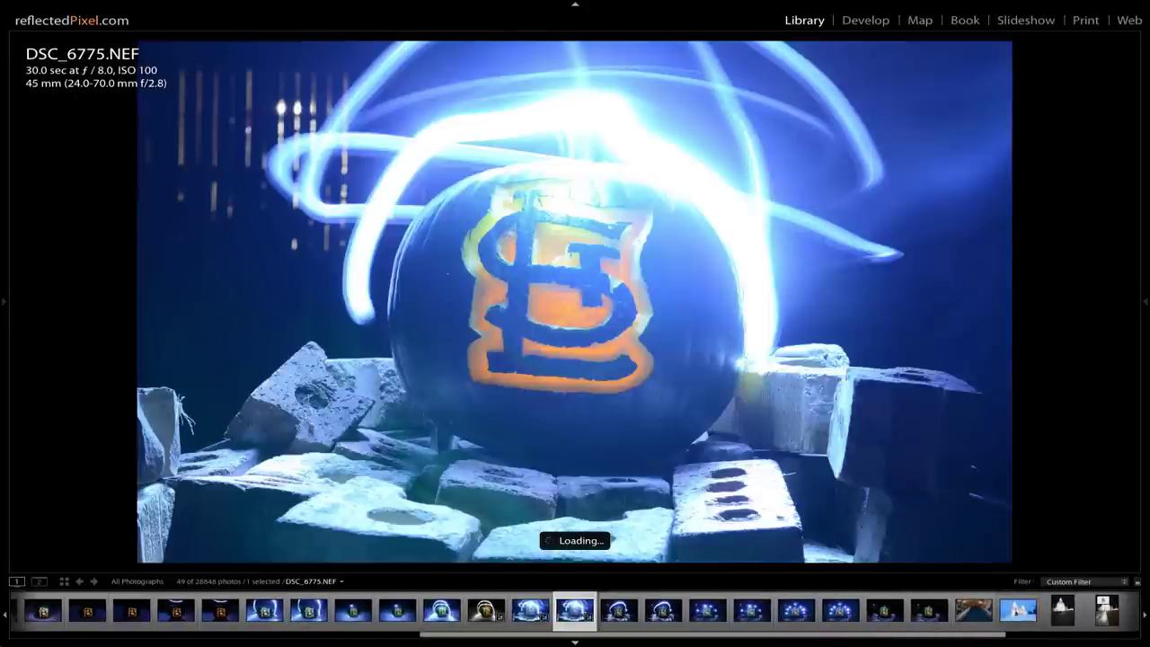
Back in the grid, filter to 2.0 sec shutter speed and scroll through the results
{"action": "key", "text": "g"}
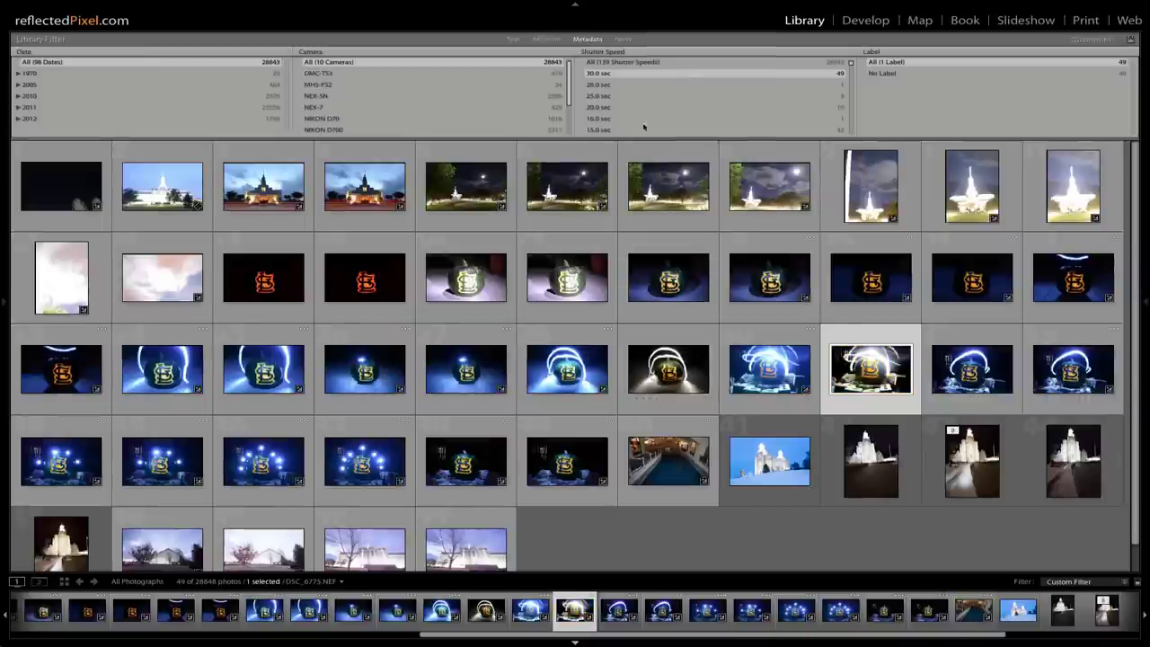
{"action": "scroll", "coordinate": [657, 130], "scroll_direction": "down", "scroll_amount": 5}
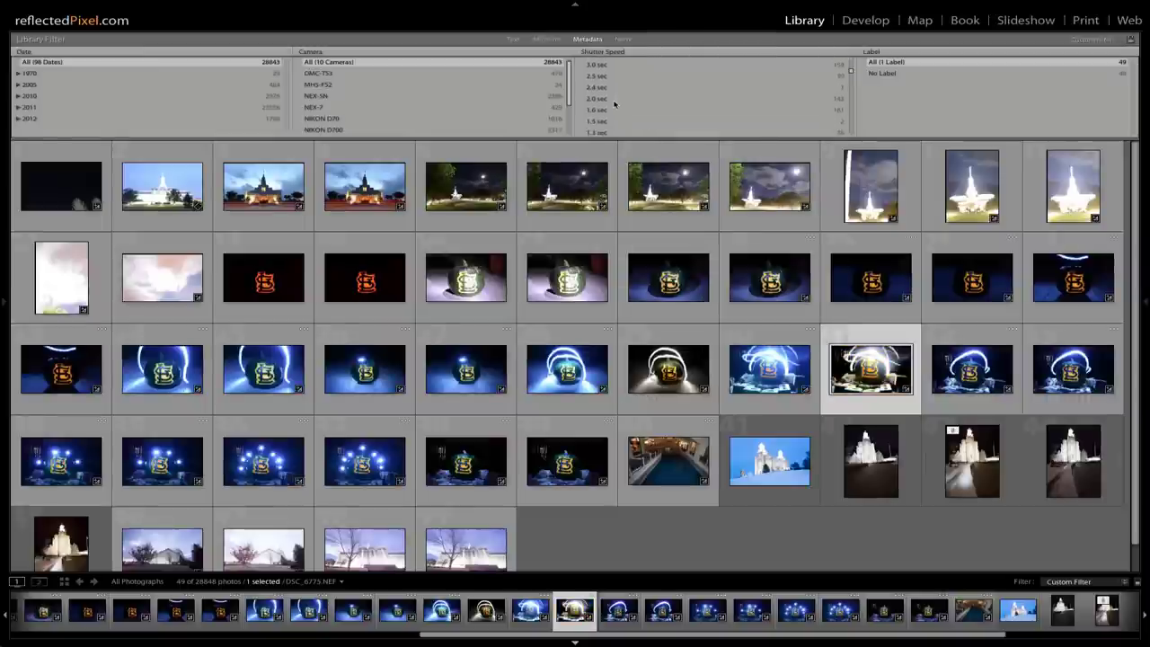
{"action": "left_click", "coordinate": [614, 100]}
{"action": "scroll", "coordinate": [372, 353], "scroll_direction": "down", "scroll_amount": 3}
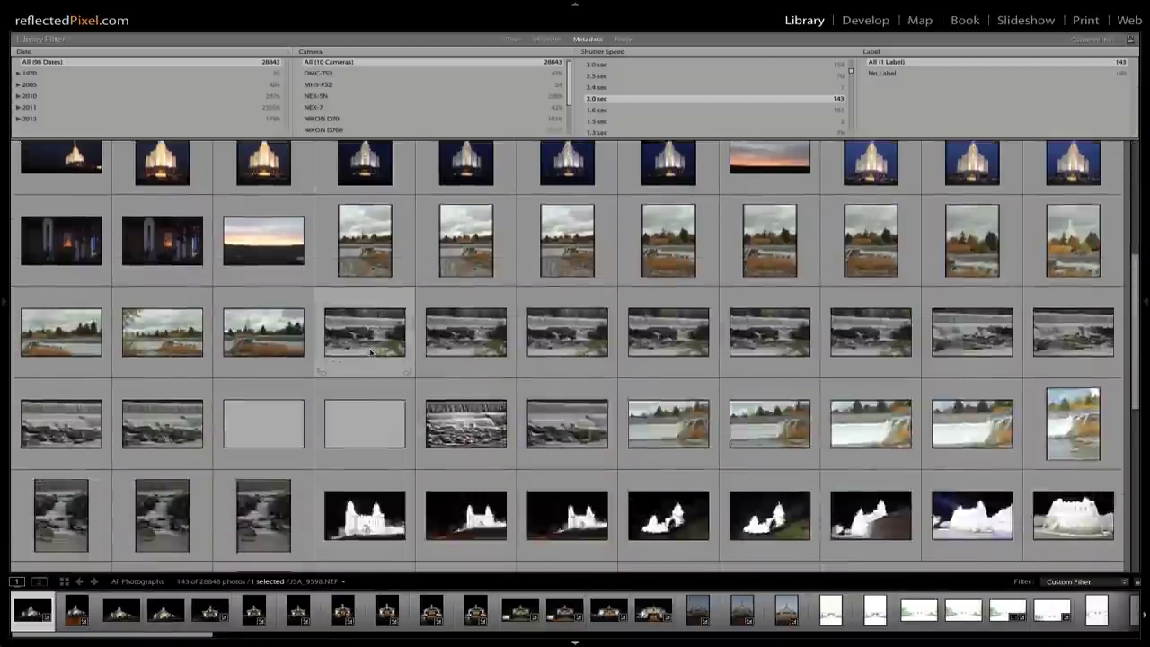
{"action": "scroll", "coordinate": [370, 353], "scroll_direction": "down", "scroll_amount": 2}
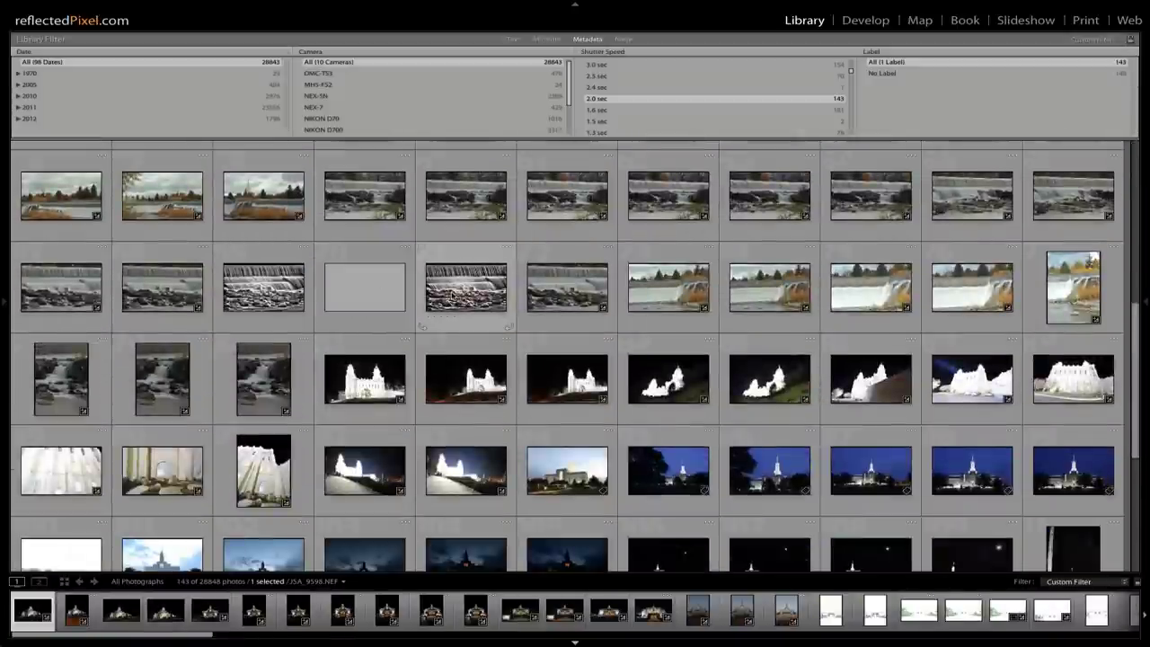
Preview the 2.0 sec waterfall photo full size, then scroll the grid further
{"action": "double_click", "coordinate": [453, 293]}
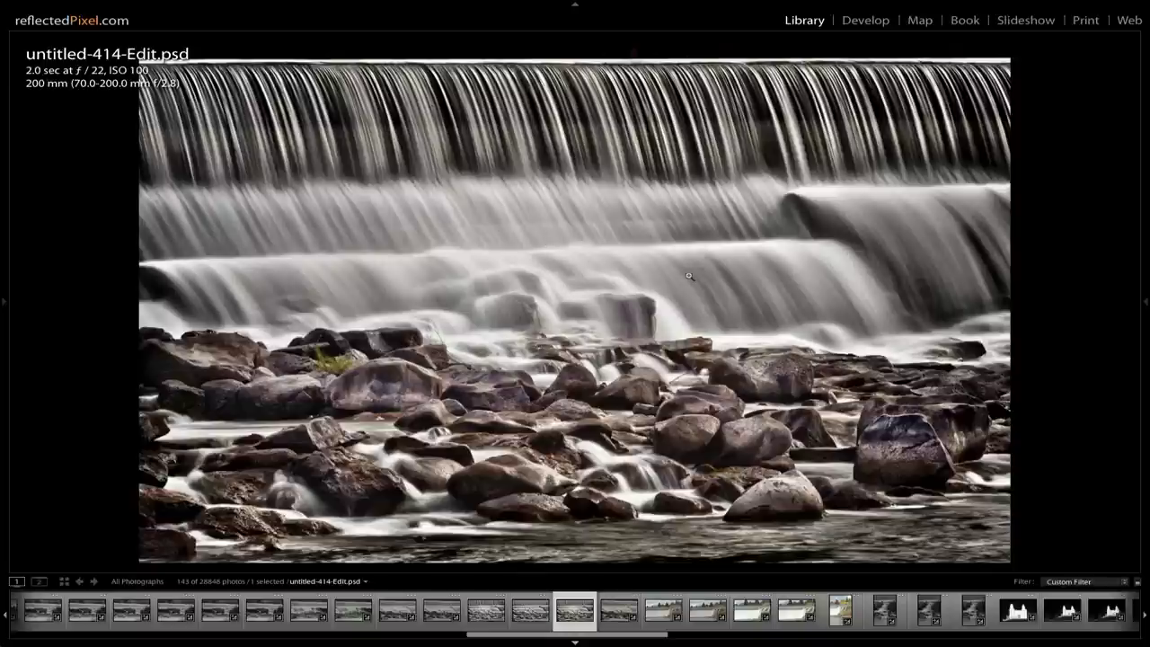
{"action": "key", "text": "g"}
{"action": "scroll", "coordinate": [645, 167], "scroll_direction": "down", "scroll_amount": 5}
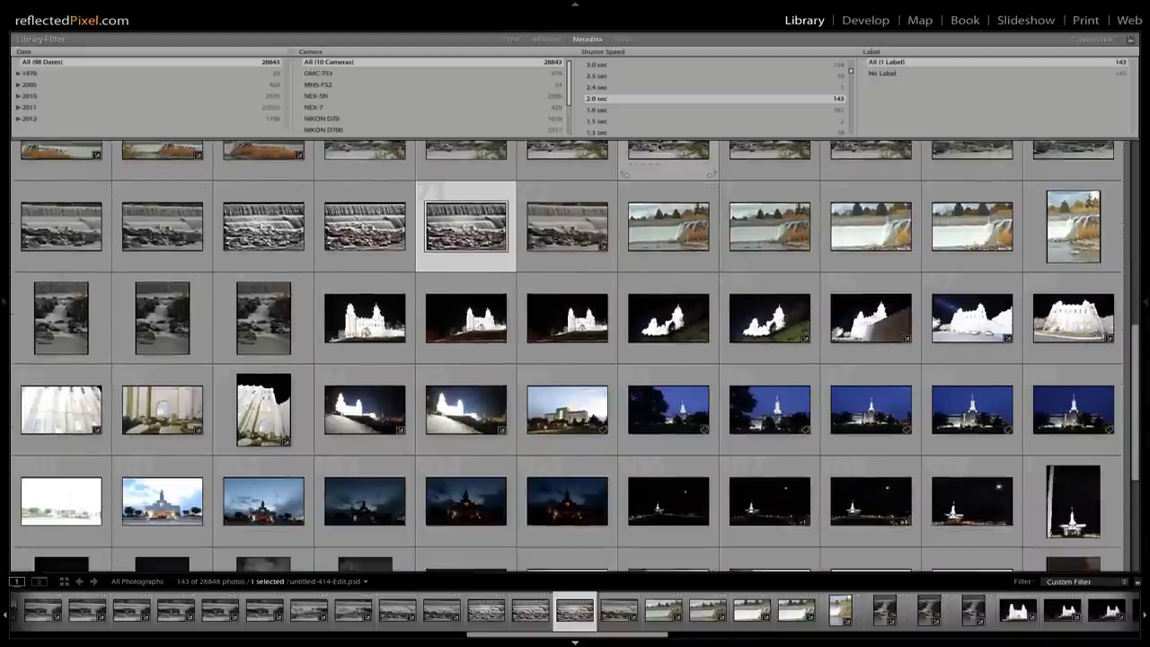
{"action": "scroll", "coordinate": [673, 117], "scroll_direction": "down", "scroll_amount": 3}
{"action": "scroll", "coordinate": [667, 95], "scroll_direction": "down", "scroll_amount": 5}
Filter the grid in turn by 1/620, 1/630, 1/1150 and 1/8000 sec shutter speeds
{"action": "left_click", "coordinate": [643, 100]}
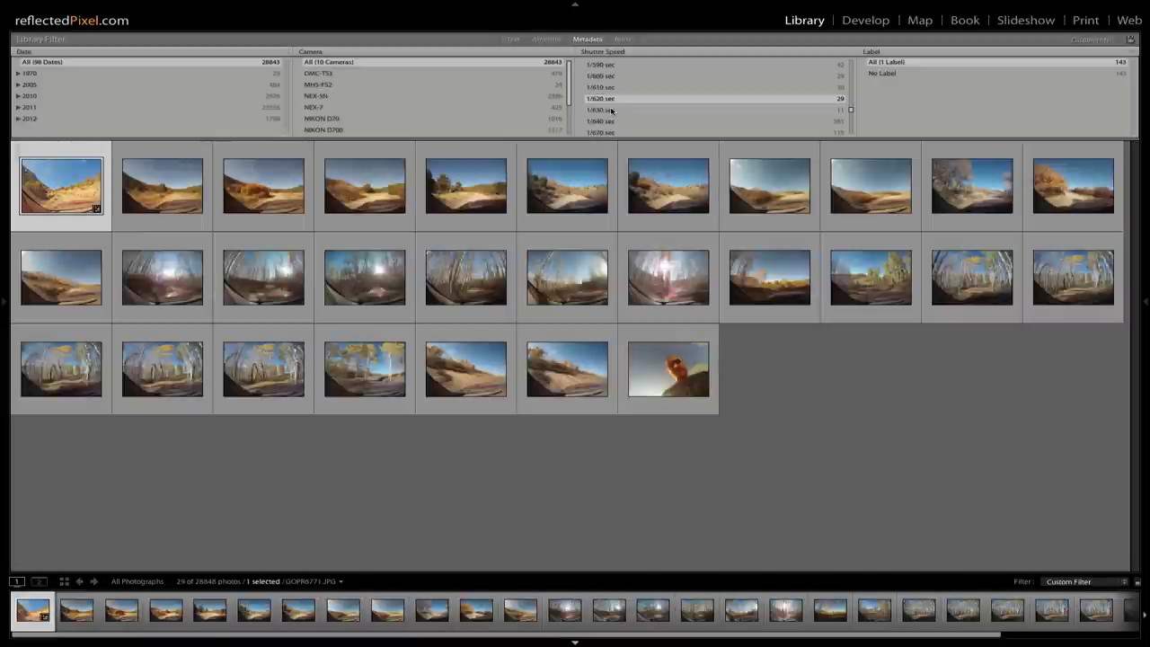
{"action": "left_click", "coordinate": [610, 110]}
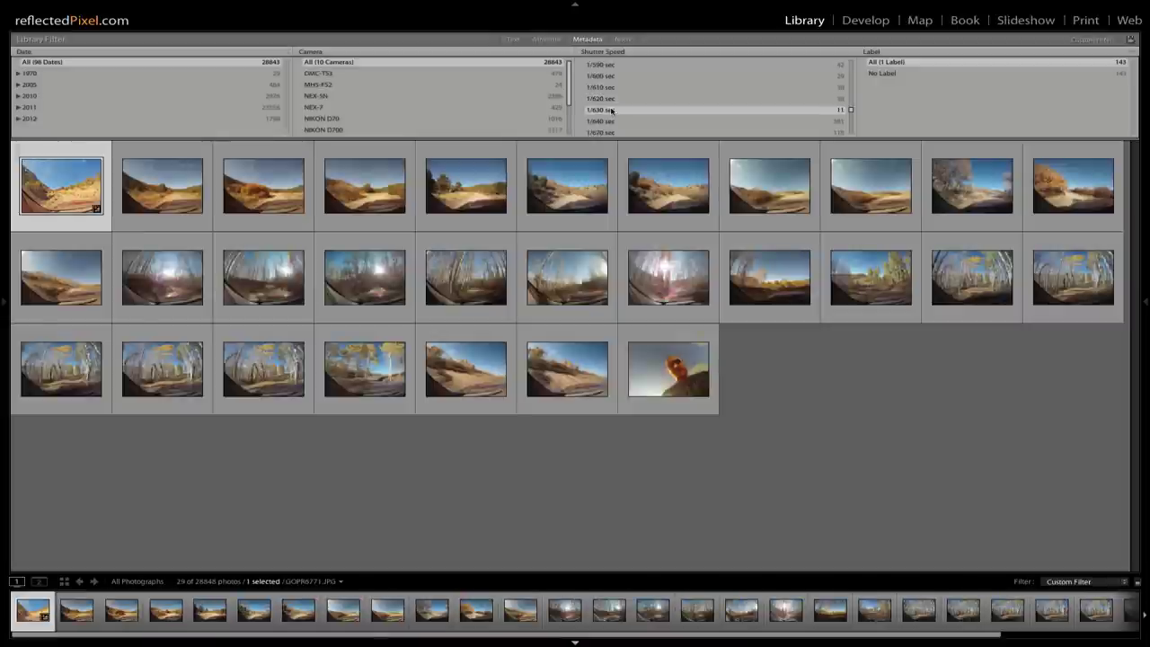
{"action": "scroll", "coordinate": [616, 109], "scroll_direction": "down", "scroll_amount": 3}
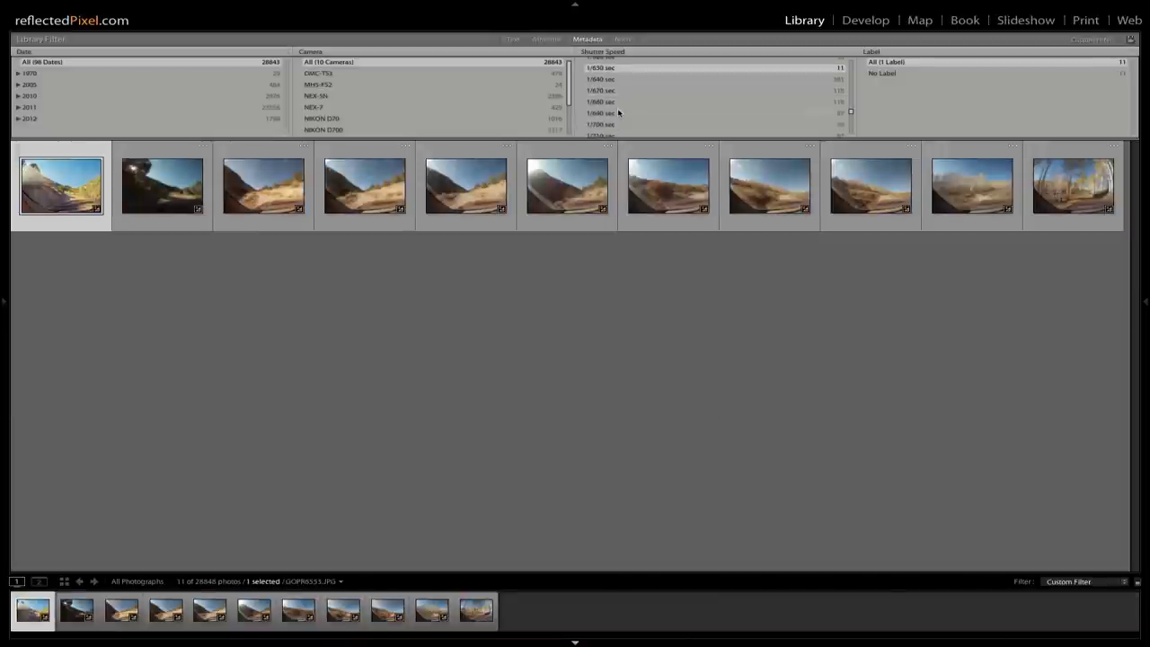
{"action": "scroll", "coordinate": [618, 112], "scroll_direction": "down", "scroll_amount": 4}
{"action": "left_click", "coordinate": [618, 106]}
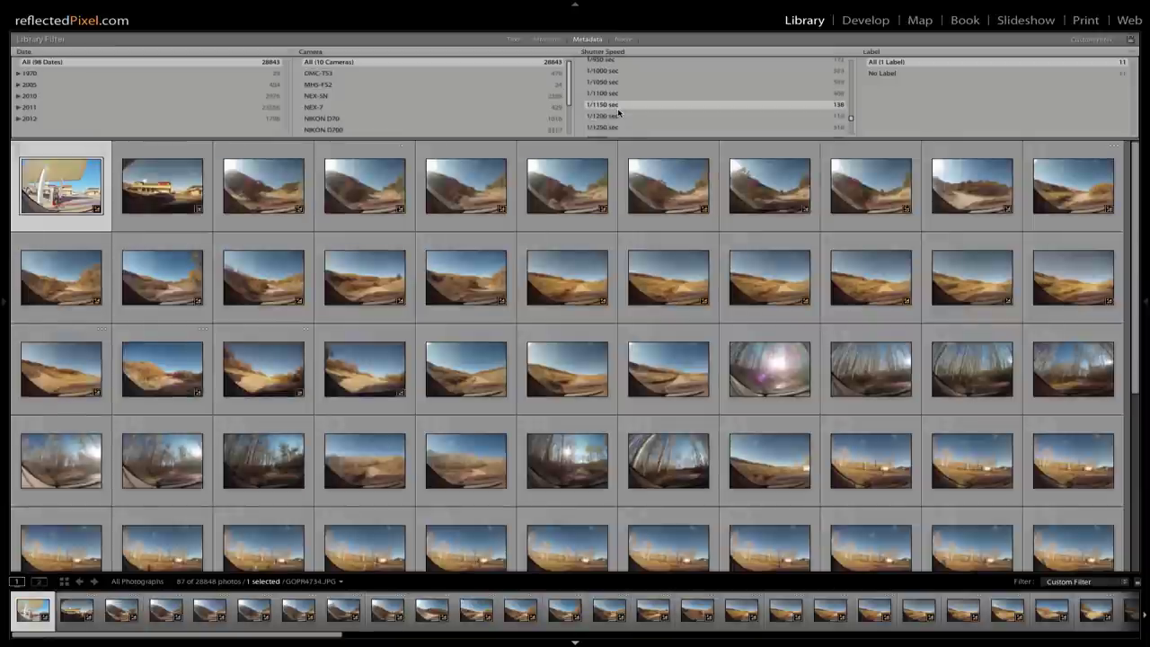
{"action": "scroll", "coordinate": [618, 113], "scroll_direction": "down", "scroll_amount": 5}
{"action": "left_click", "coordinate": [617, 110]}
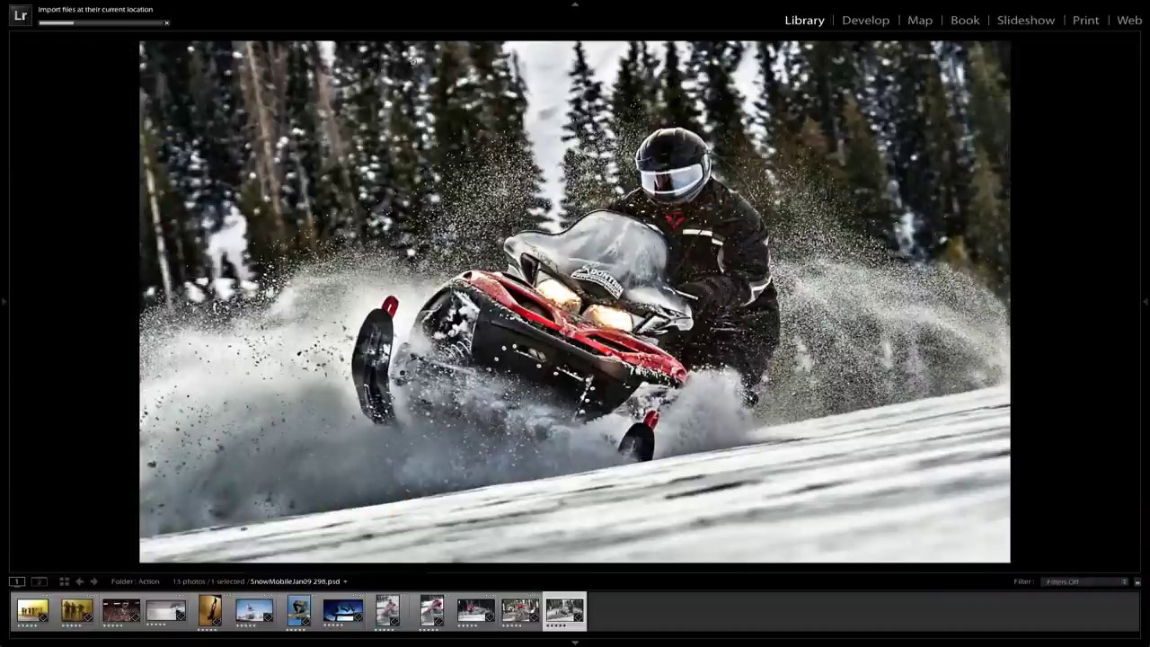
Hide the module picker and cycle the loupe info overlays, ending on exposure info
{"action": "left_click", "coordinate": [576, 8]}
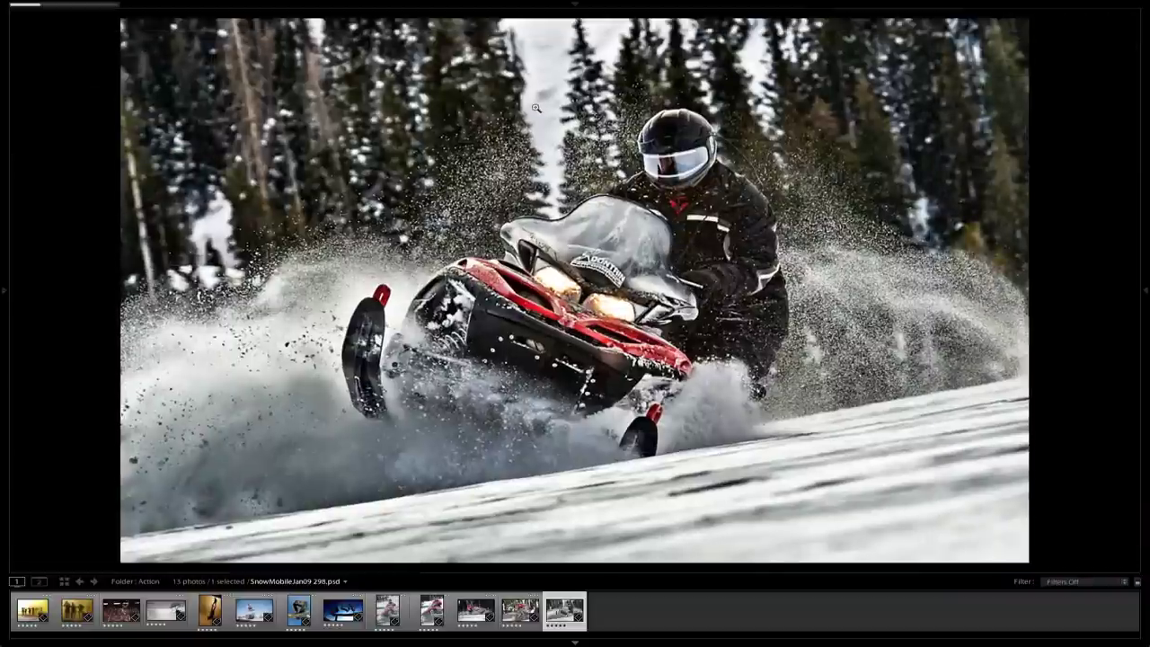
{"action": "key", "text": "i"}
{"action": "key", "text": "i"}
{"action": "key", "text": "i"}
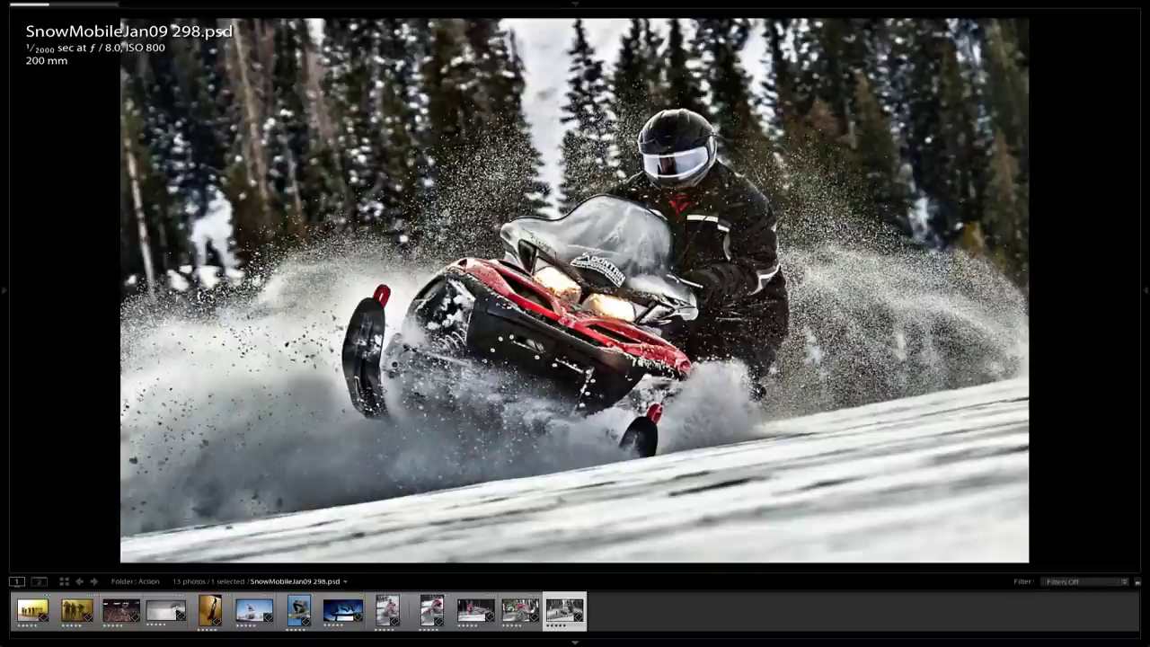
{"action": "key", "text": "i"}
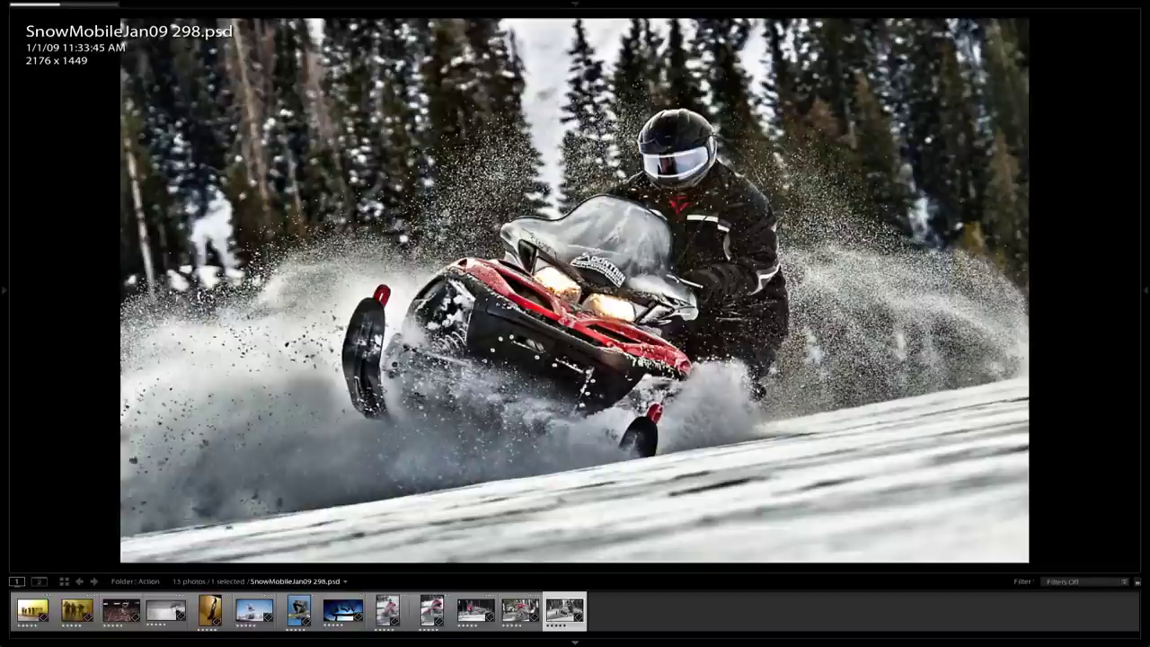
{"action": "key", "text": "i"}
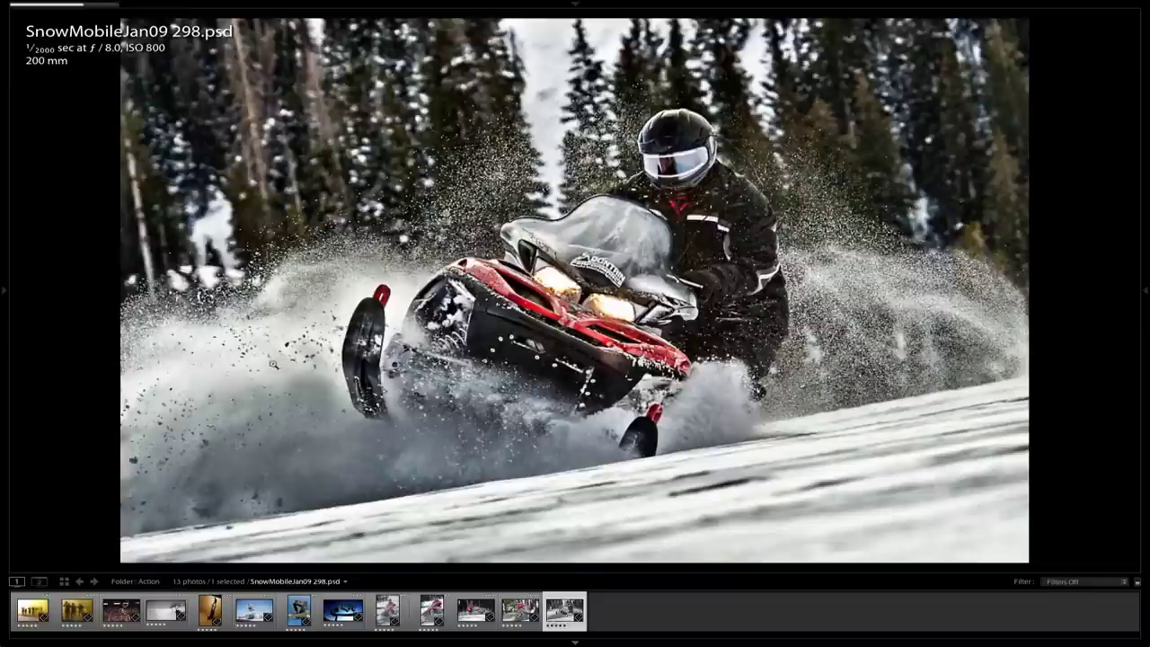
{"action": "key", "text": "i"}
{"action": "key", "text": "ctrl+i"}
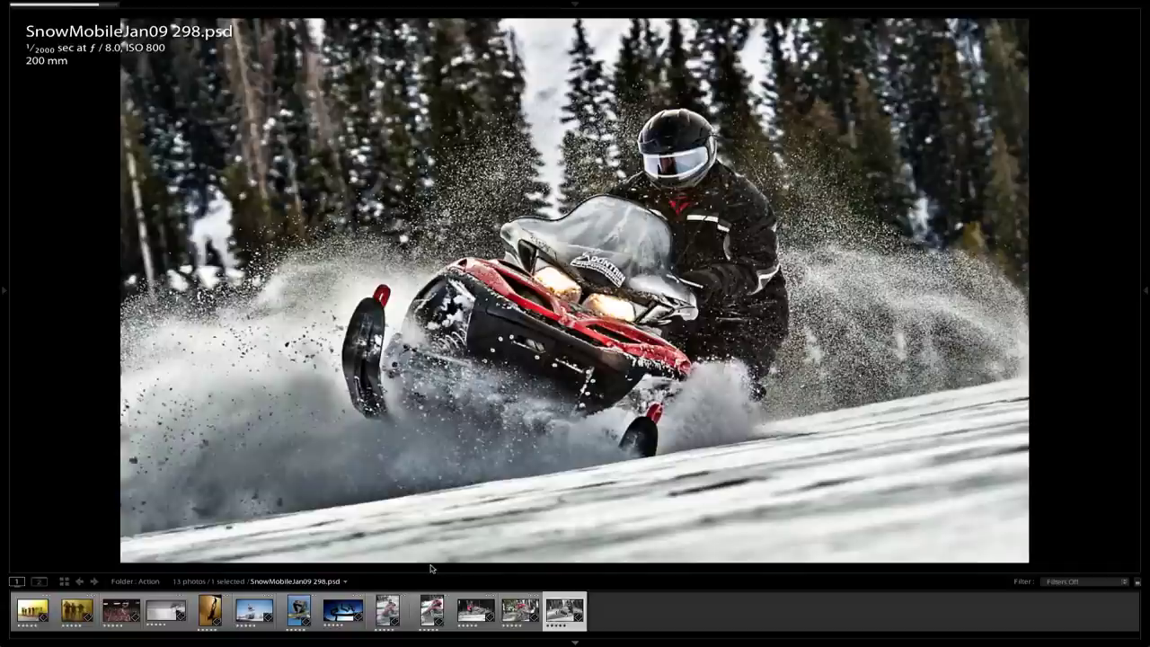
Browse the snowmobile, skateboarding JSA_6251.psd and motocross shots, then switch to the Quick Collection
{"action": "left_click", "coordinate": [516, 616]}
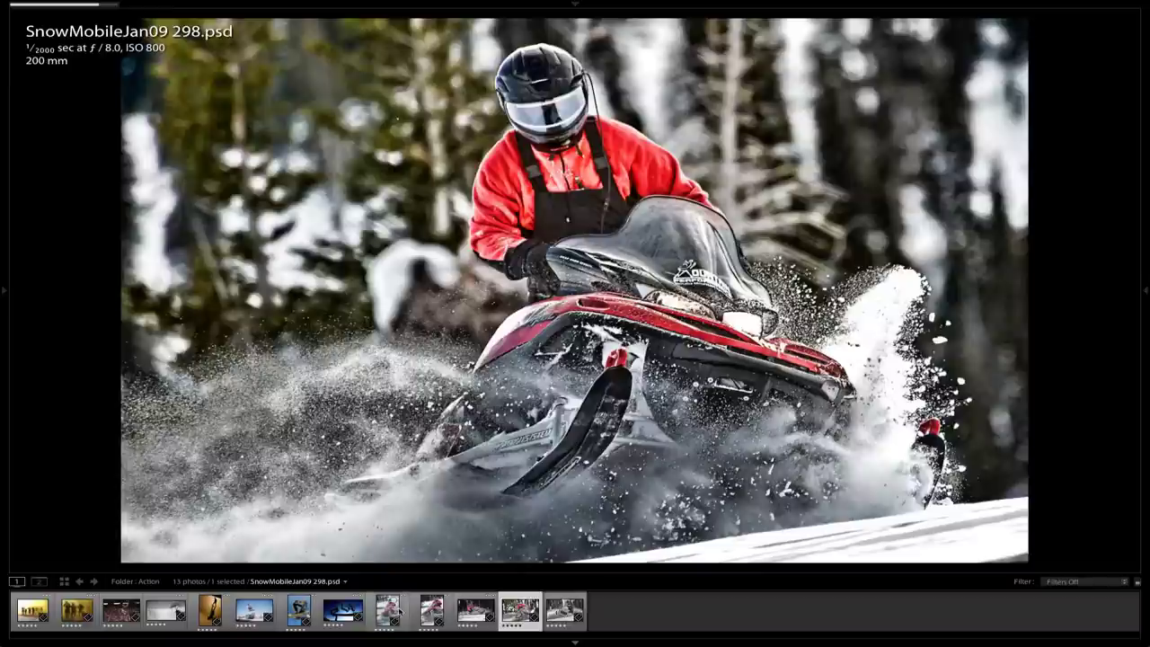
{"action": "left_click", "coordinate": [392, 612]}
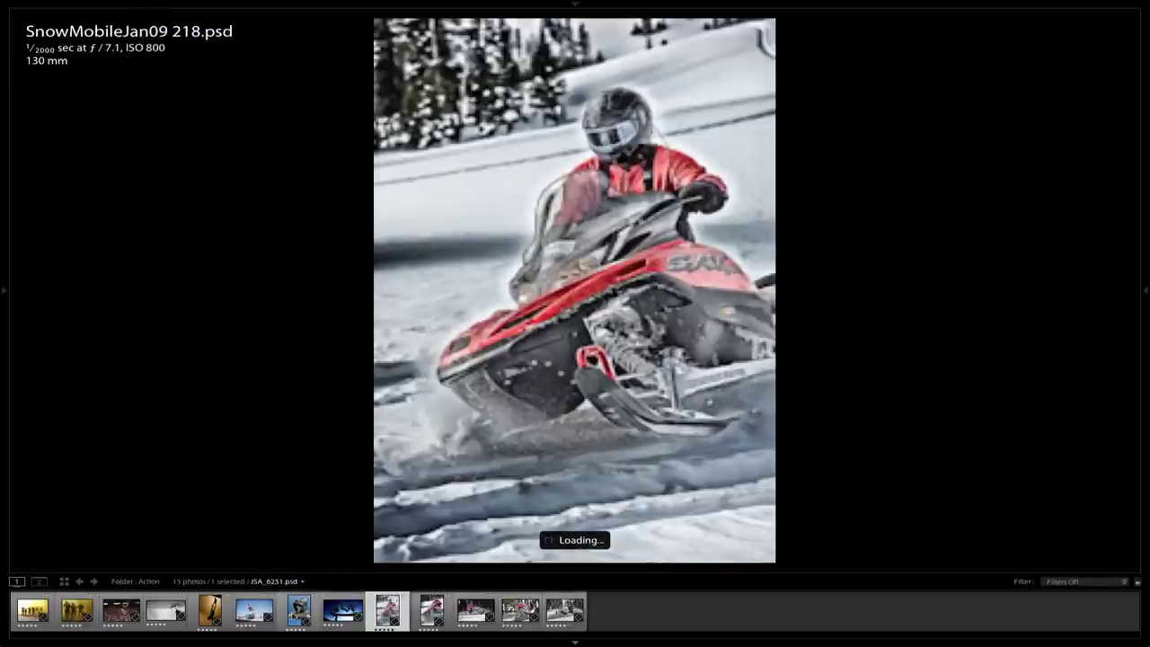
{"action": "left_click", "coordinate": [298, 610]}
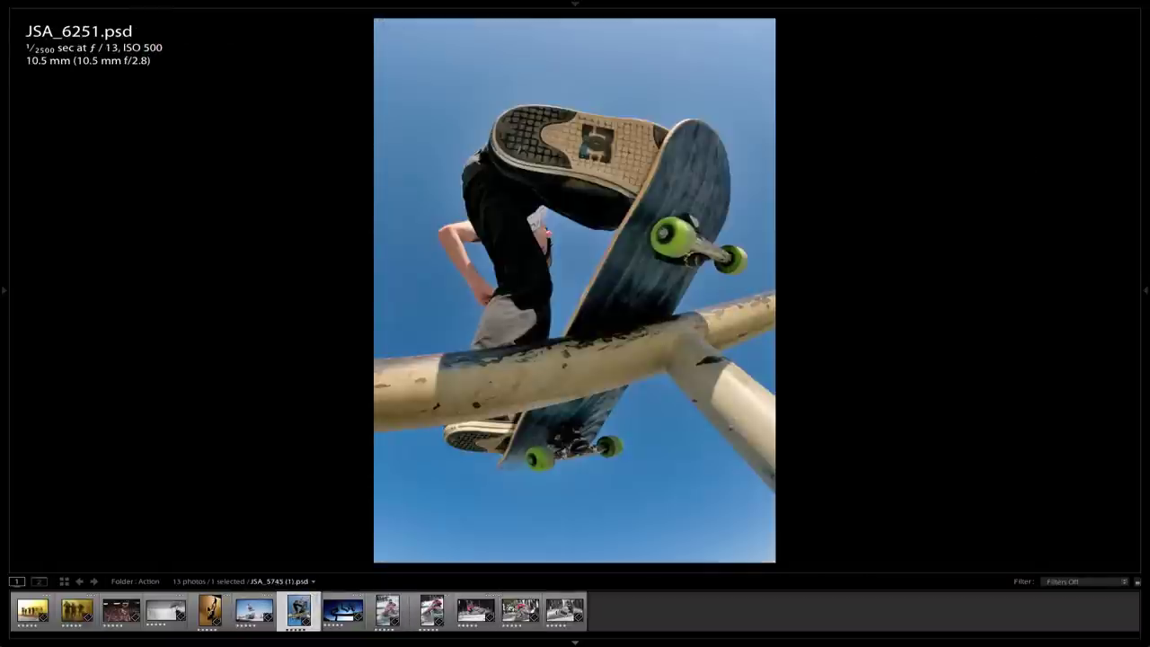
{"action": "left_click", "coordinate": [120, 611]}
{"action": "key", "text": "ctrl+b"}
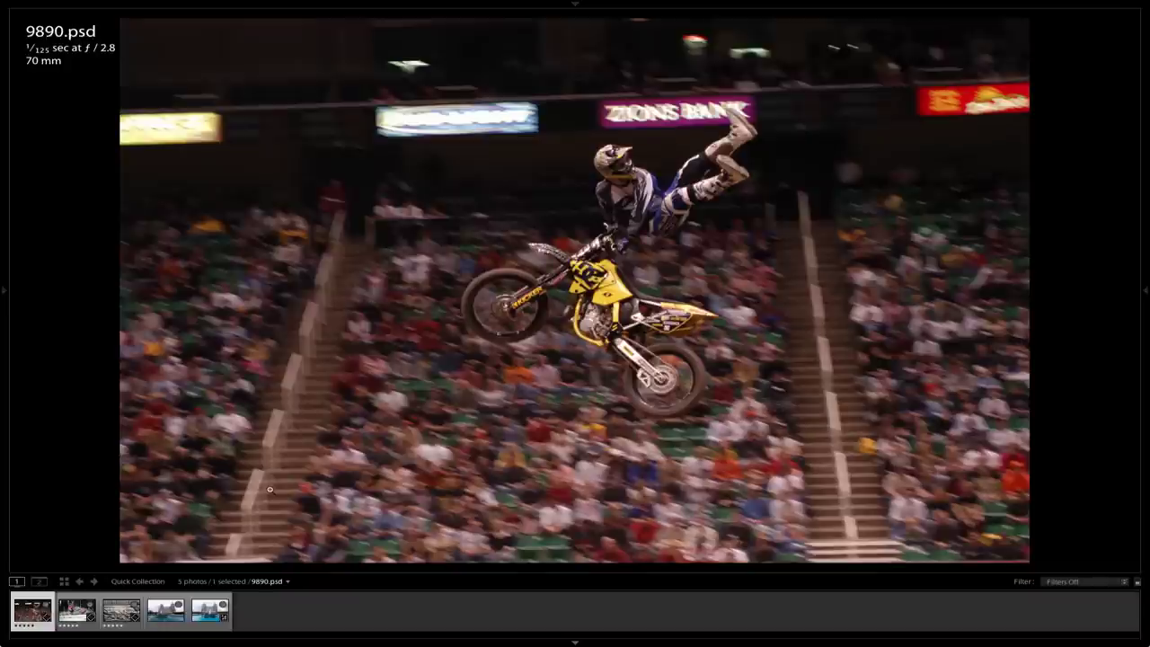
View the snowmobile, waterfall and fountain shots, comparing _DSC3330.dng with _DSC3341.dng
{"action": "left_click", "coordinate": [72, 614]}
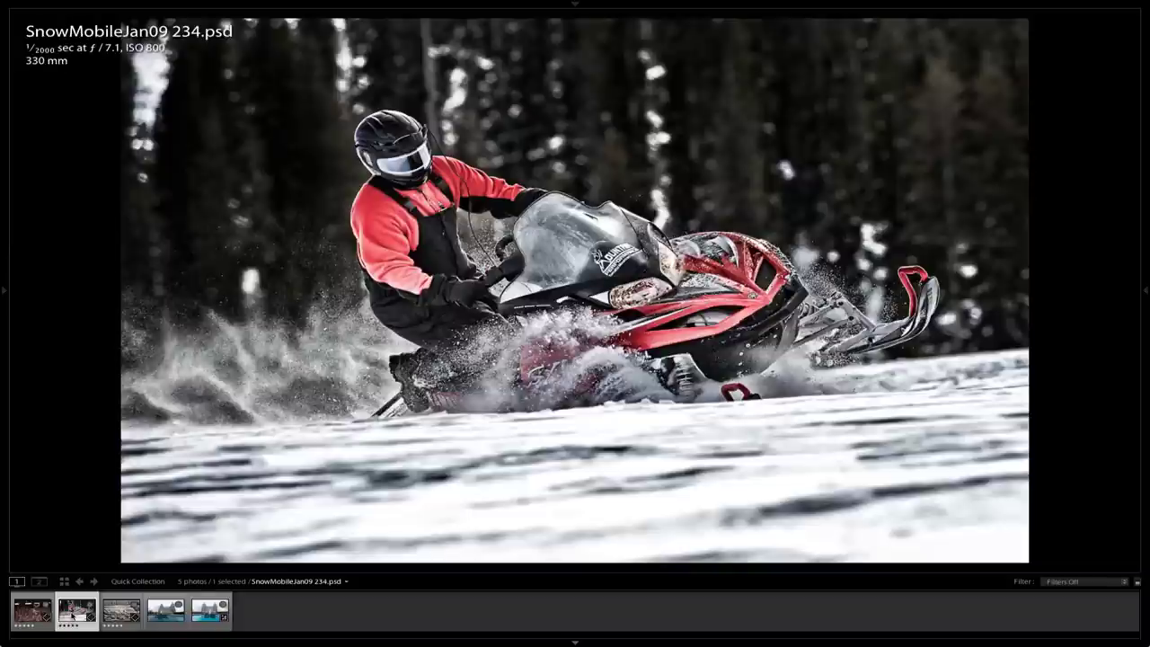
{"action": "left_click", "coordinate": [115, 614]}
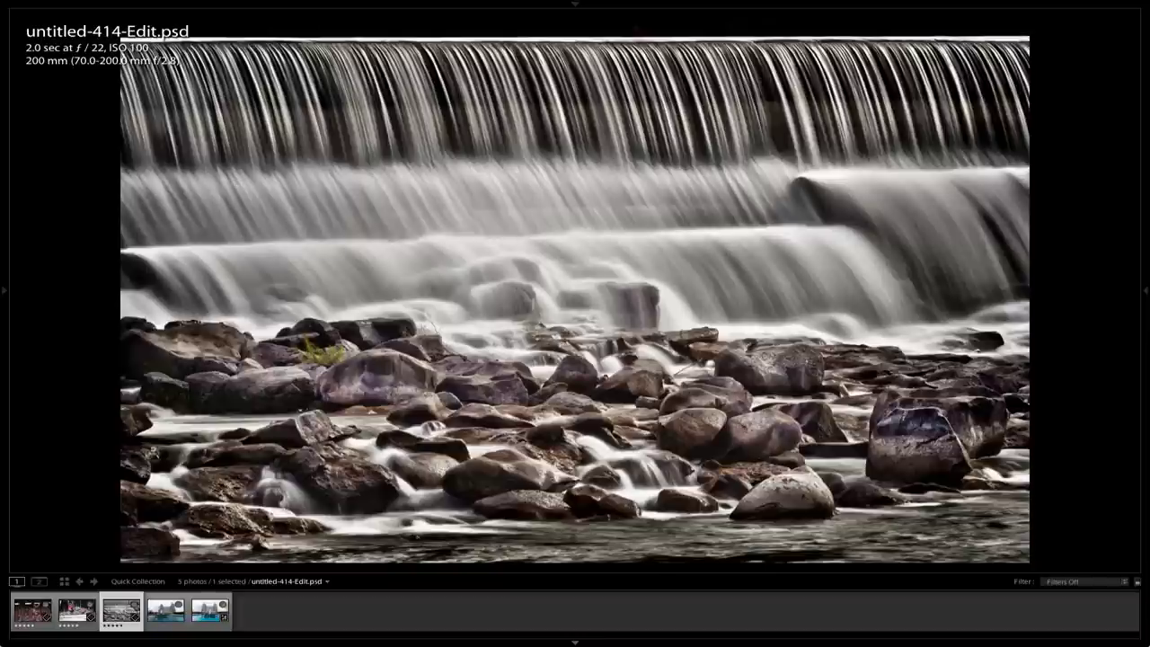
{"action": "left_click", "coordinate": [207, 615]}
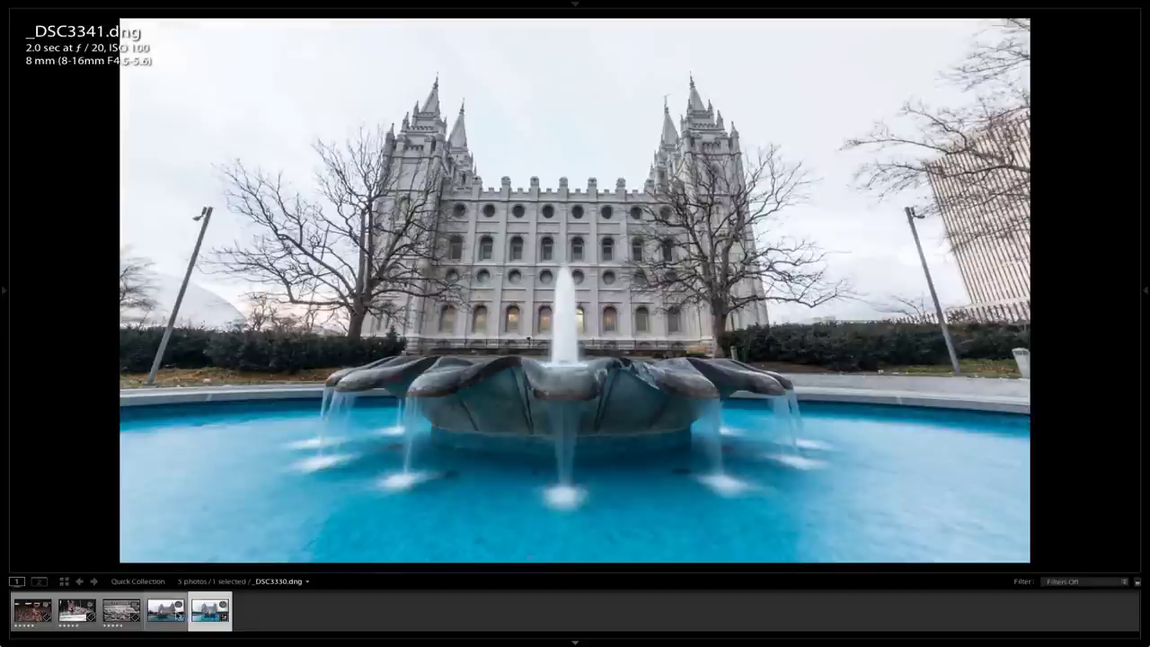
{"action": "key", "text": "Left"}
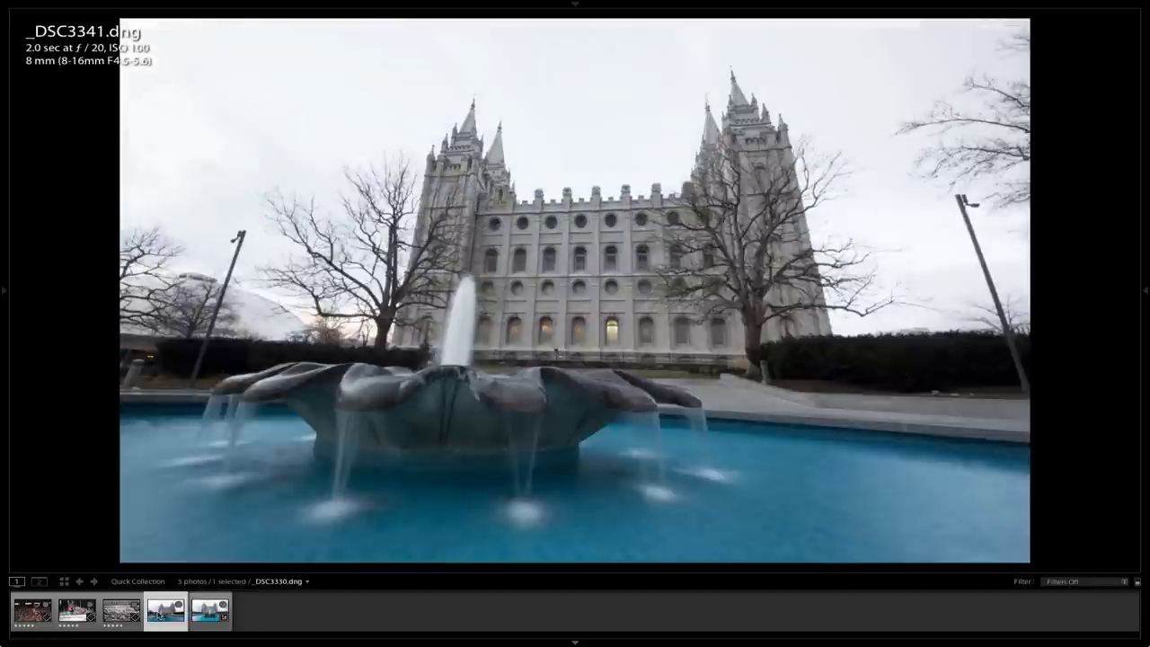
{"action": "key", "text": "Right"}
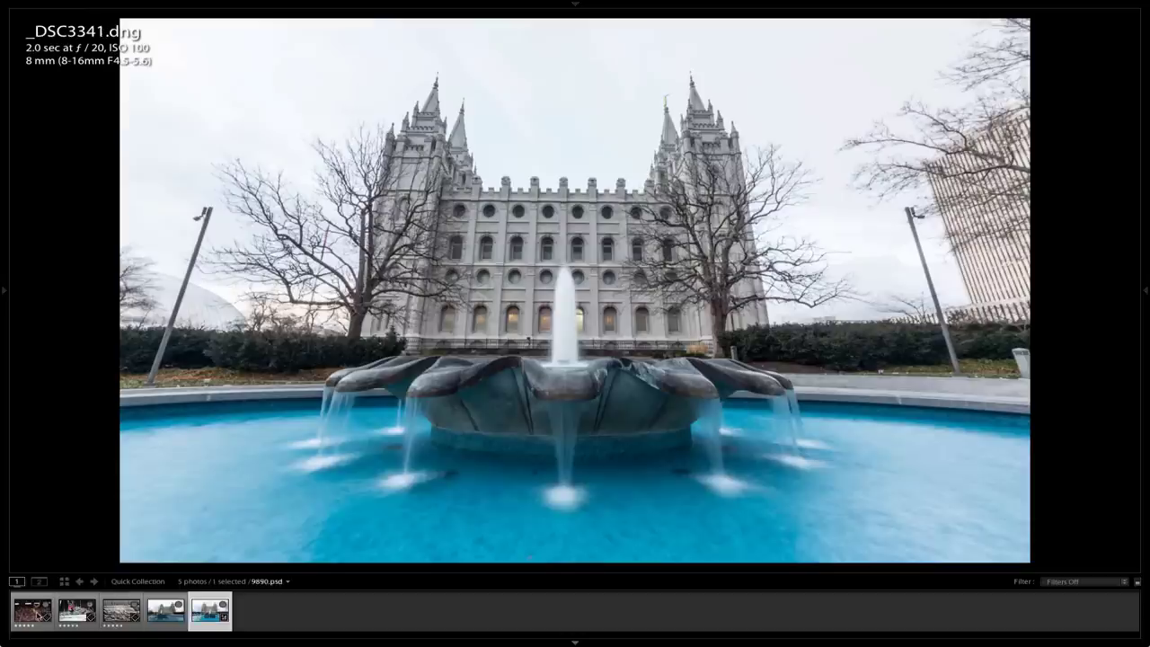
Show motocross shot 9890.psd and zoom in on the bike's front wheel
{"action": "left_click", "coordinate": [41, 616]}
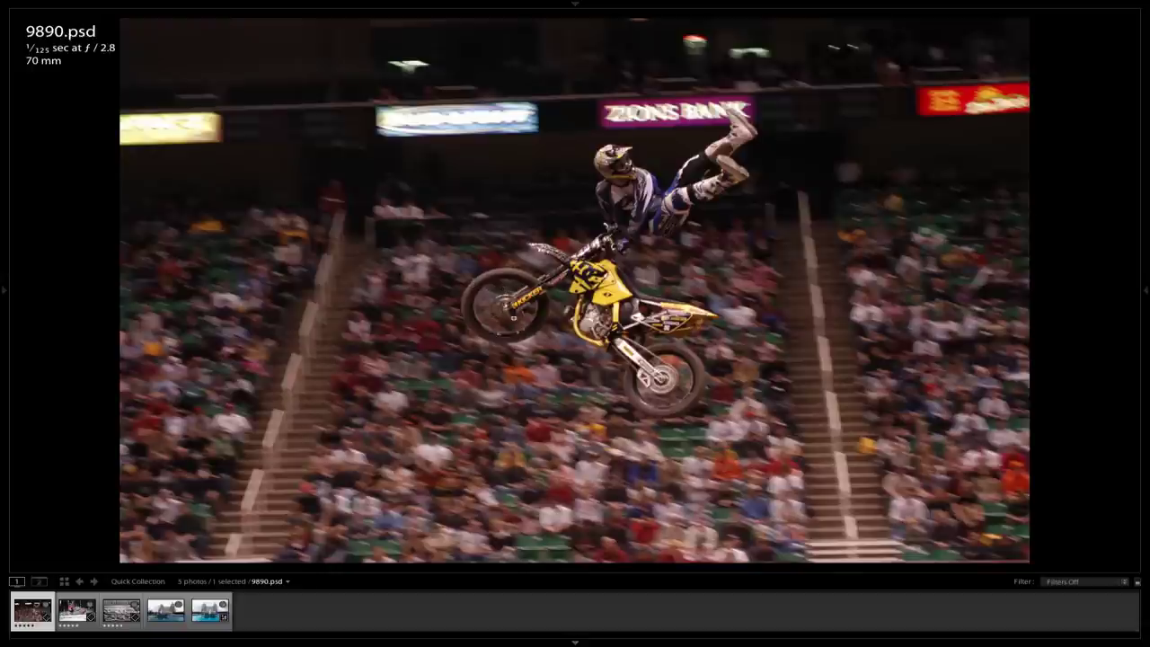
{"action": "left_click", "coordinate": [521, 281]}
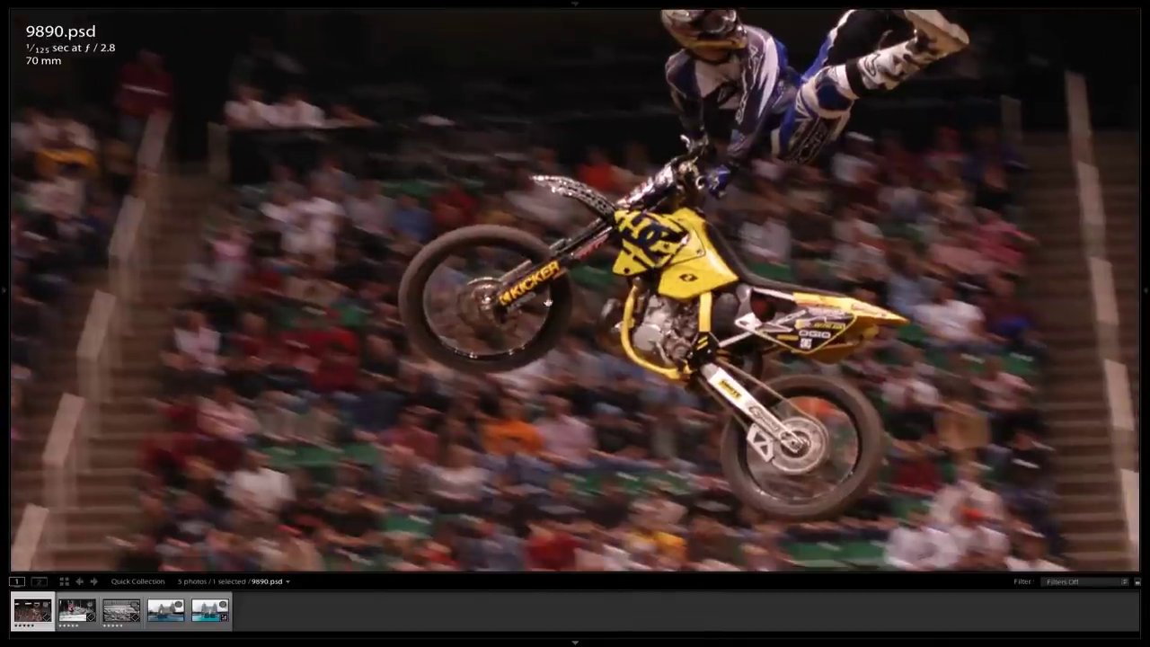